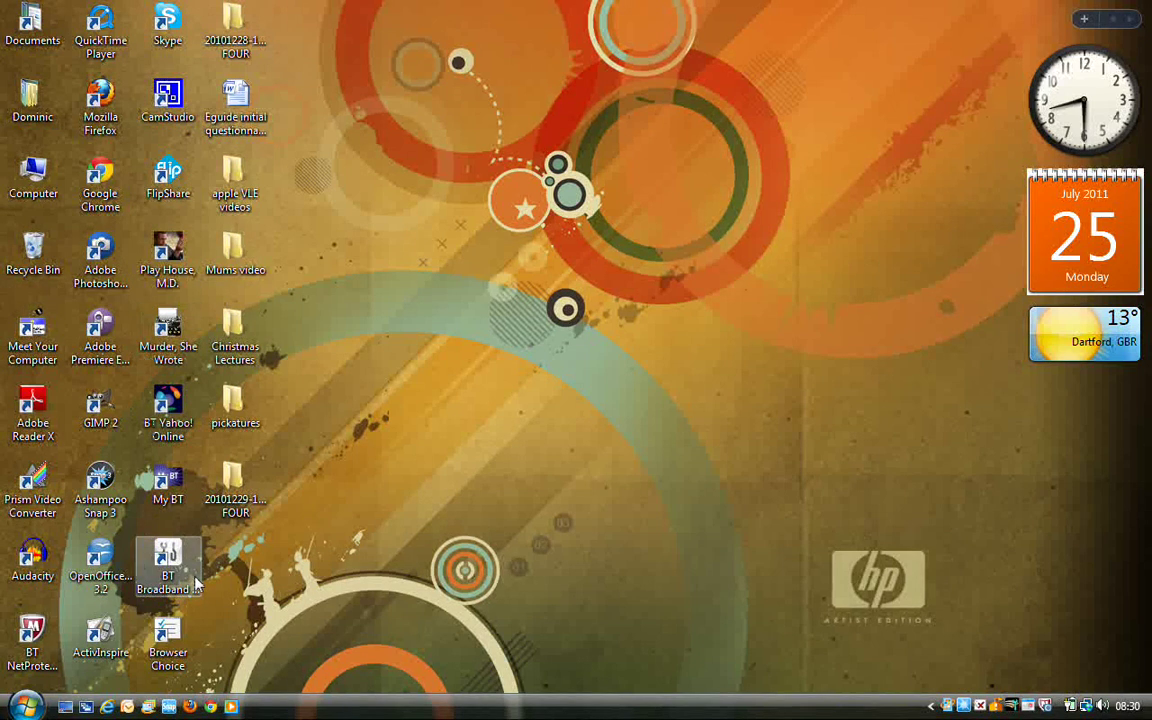
Launch Microsoft Office Word 2007 from the Start menu's All Programs > Microsoft Office folder.
{"action": "left_click", "coordinate": [27, 706]}
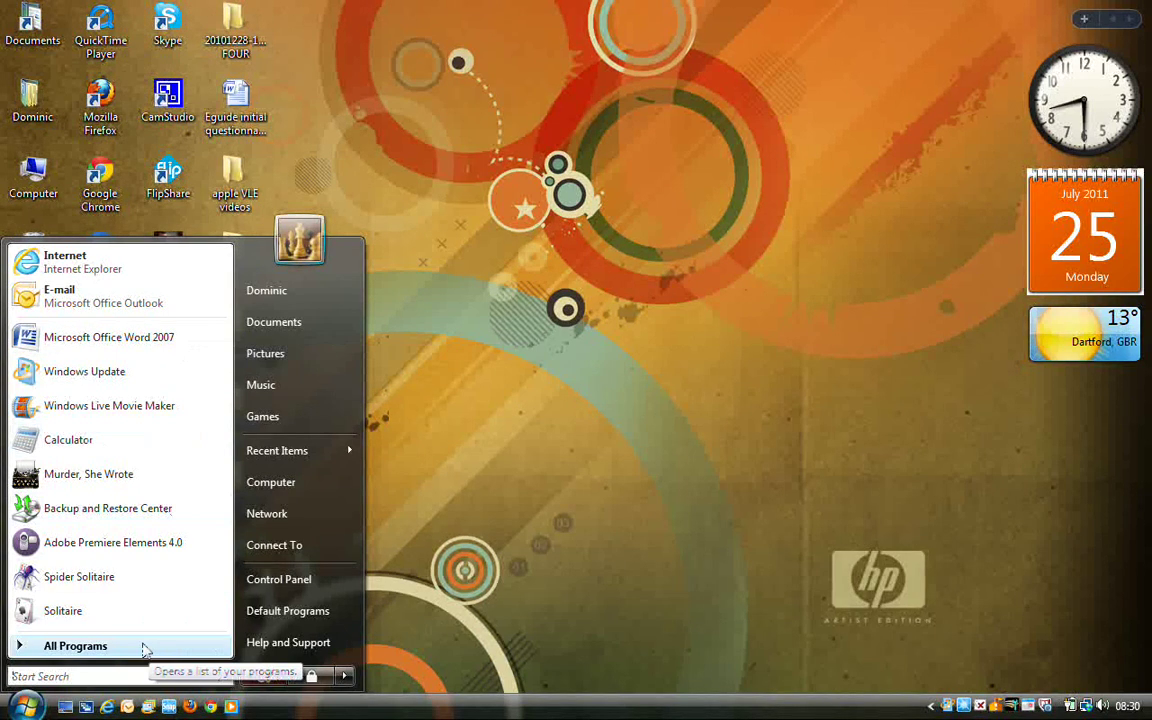
{"action": "left_click", "coordinate": [145, 650]}
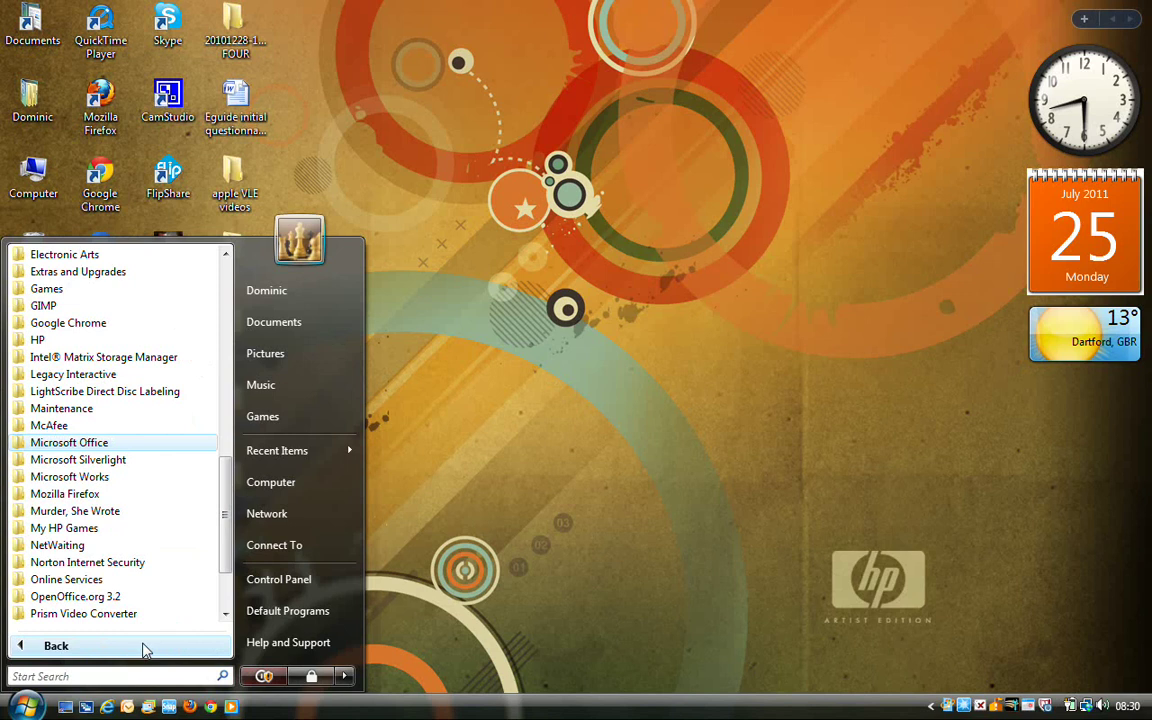
{"action": "scroll", "coordinate": [226, 504], "scroll_direction": "up", "scroll_amount": 2}
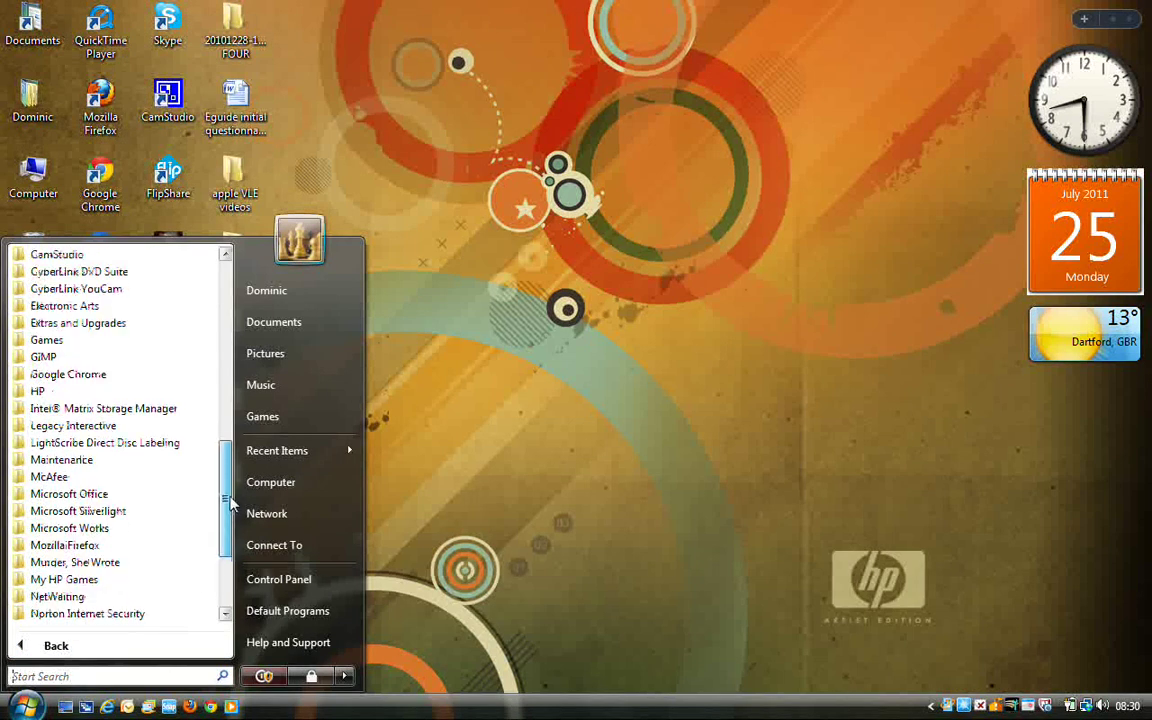
{"action": "left_click_drag", "start_coordinate": [229, 492], "coordinate": [229, 516]}
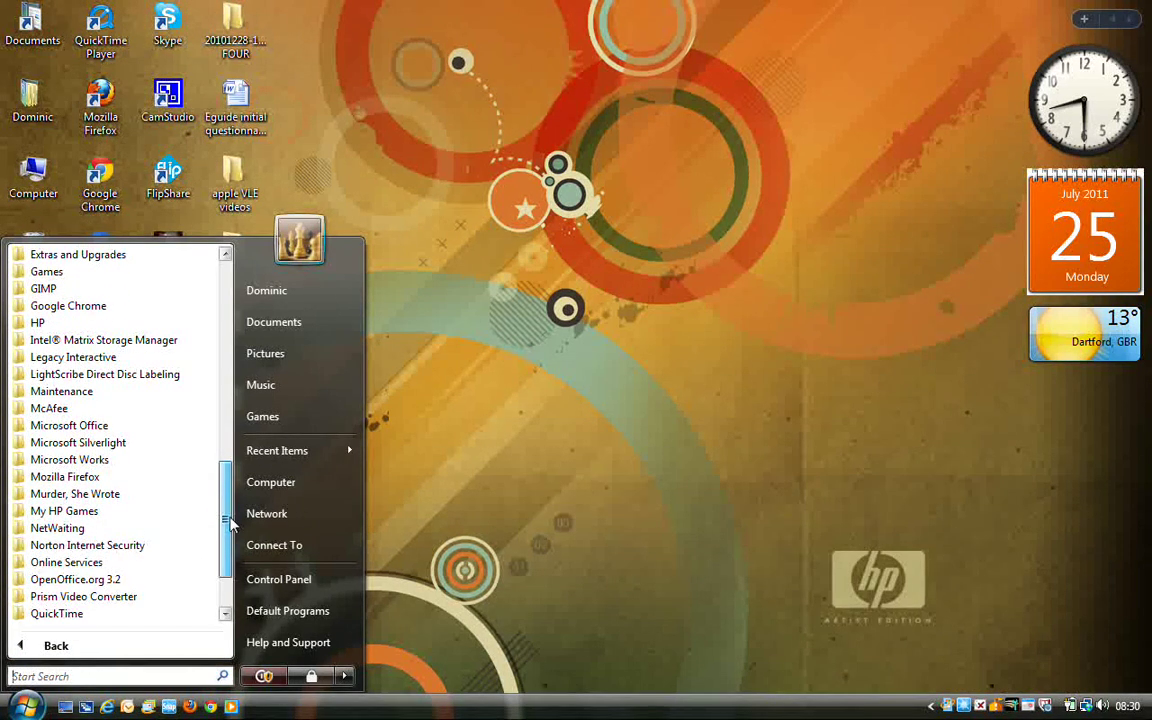
{"action": "left_click", "coordinate": [95, 430]}
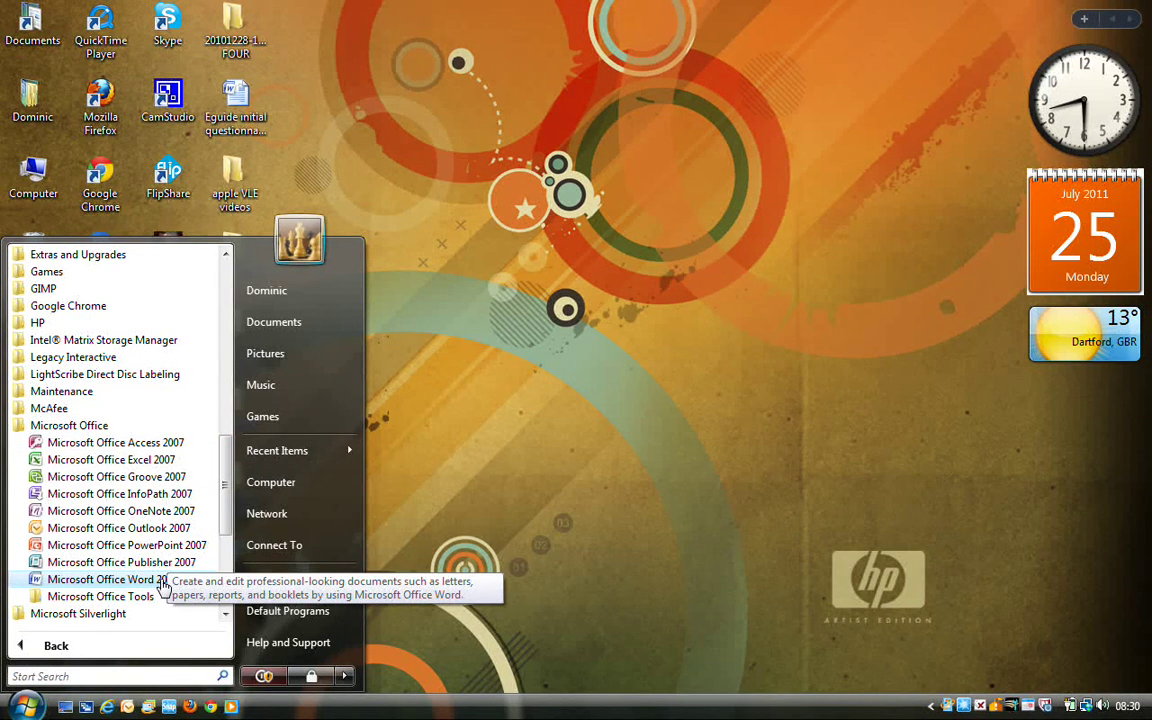
{"action": "left_click", "coordinate": [110, 580]}
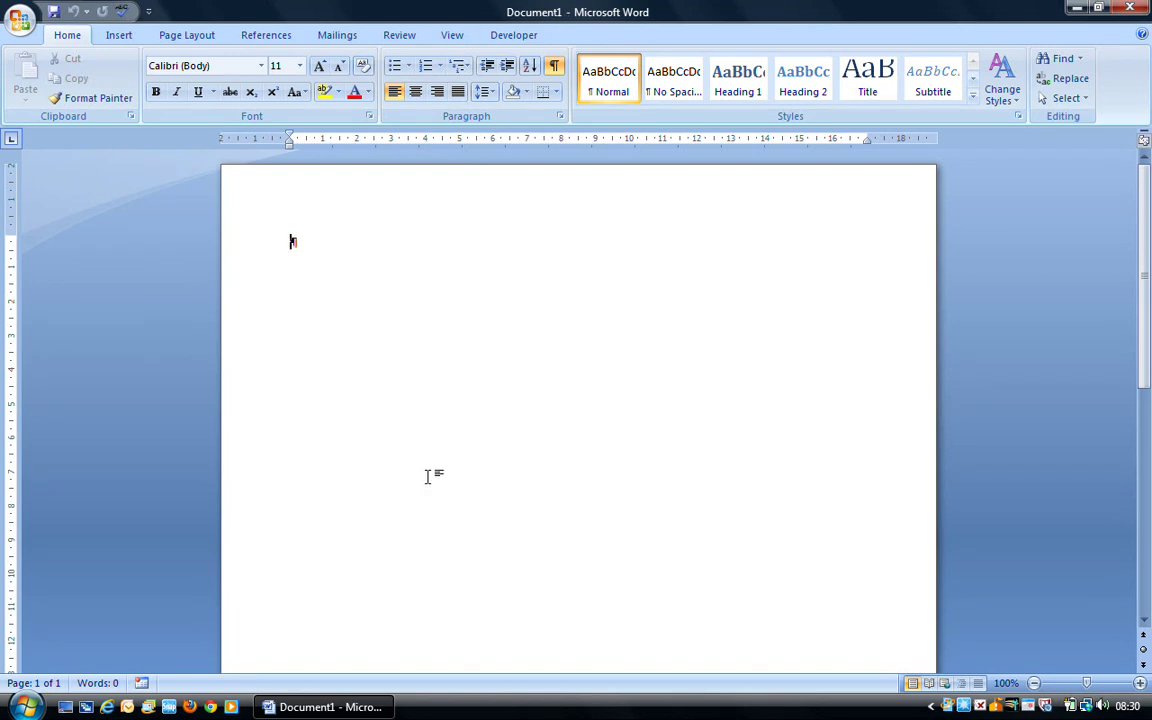
Let Word 2007 finish loading the empty Document1, with the pointer at the Office Button.
{"action": "mouse_move", "coordinate": [336, 708]}
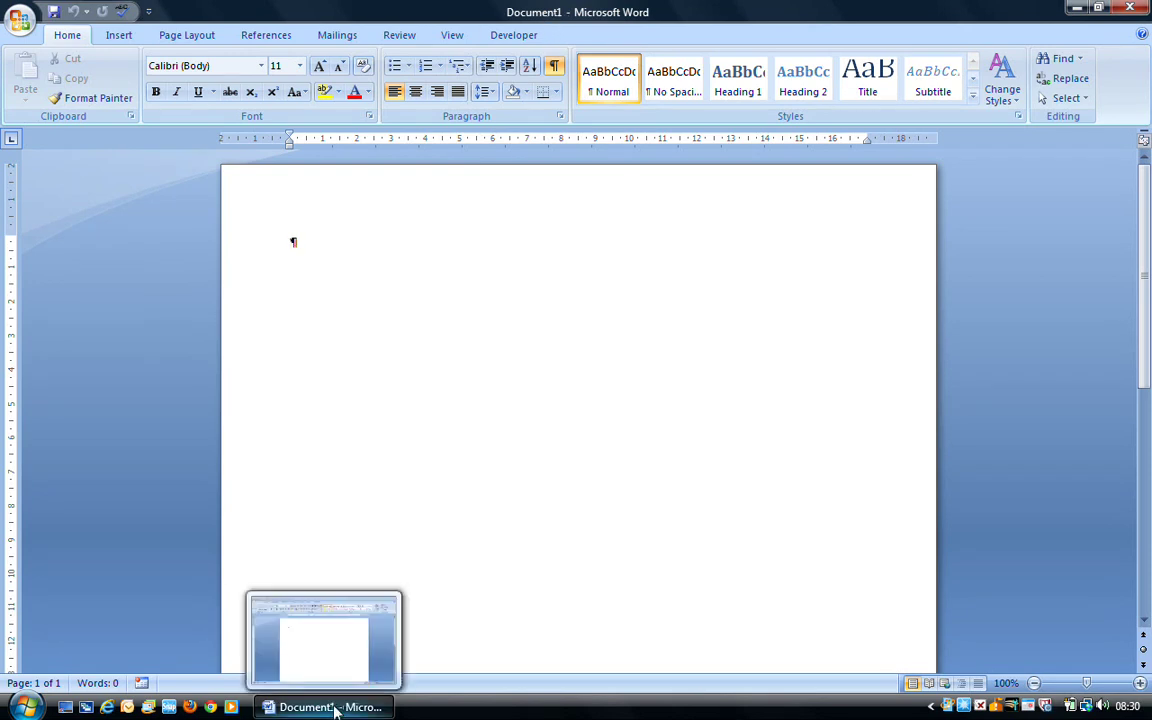
Open the Office Button menu and view the Print, Prepare, Send and Publish submenus.
{"action": "left_click", "coordinate": [19, 20]}
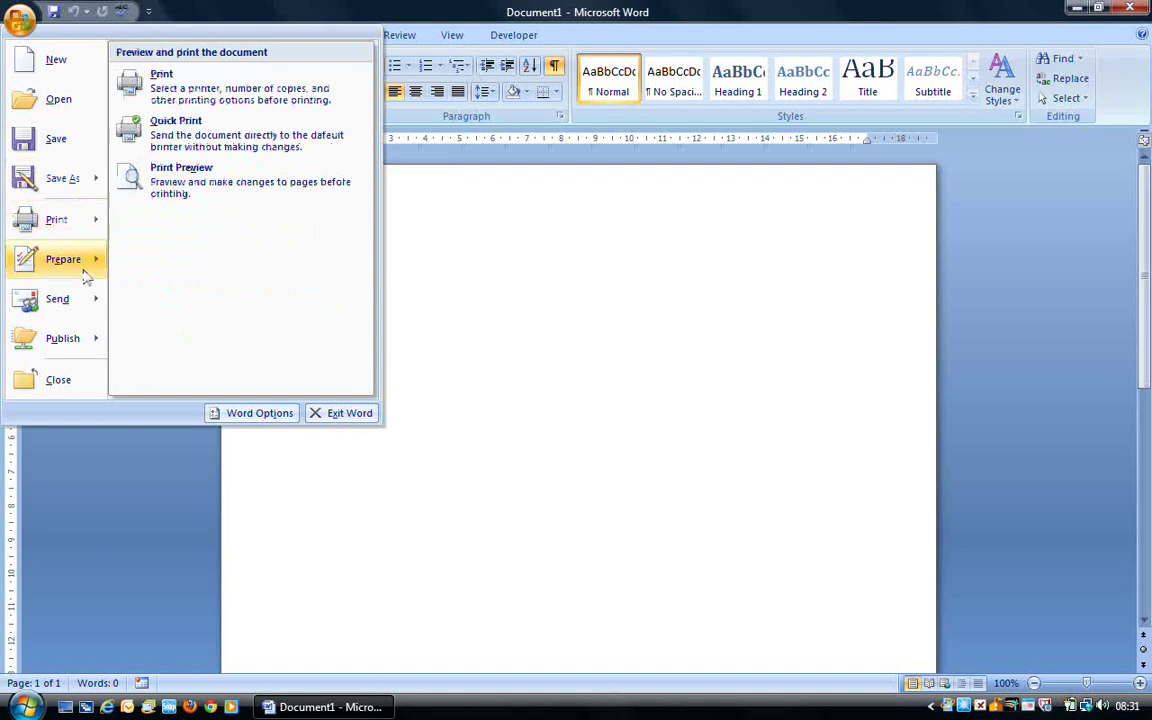
{"action": "mouse_move", "coordinate": [84, 279]}
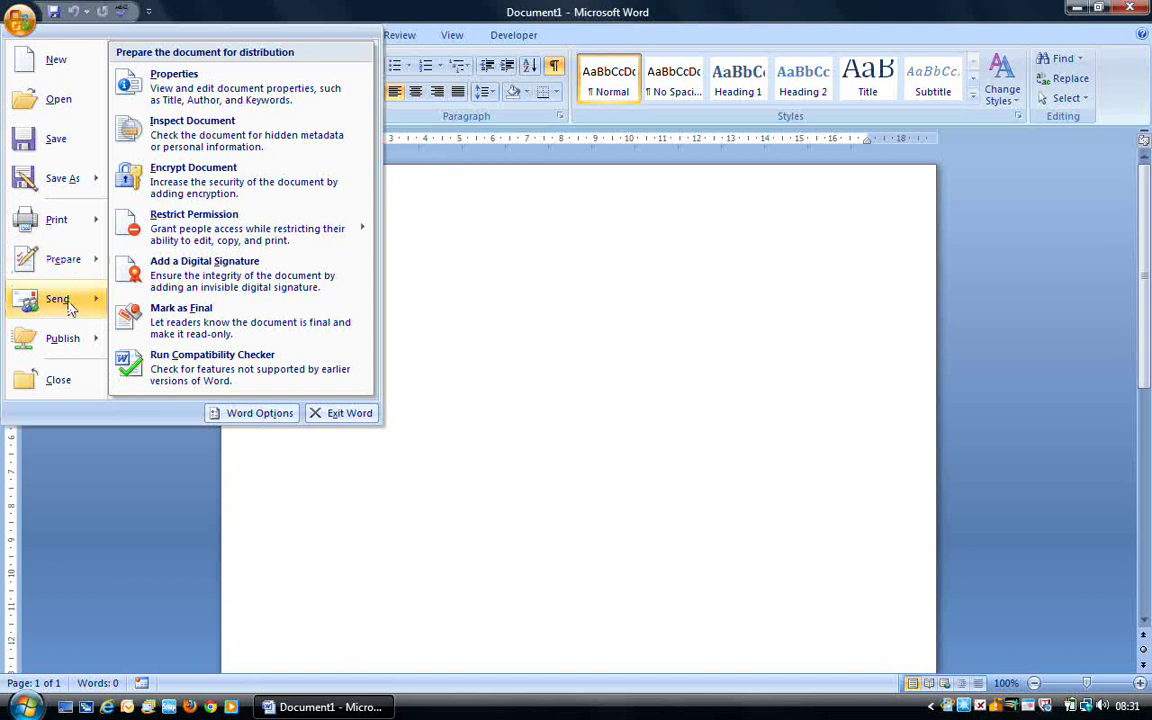
{"action": "mouse_move", "coordinate": [70, 309]}
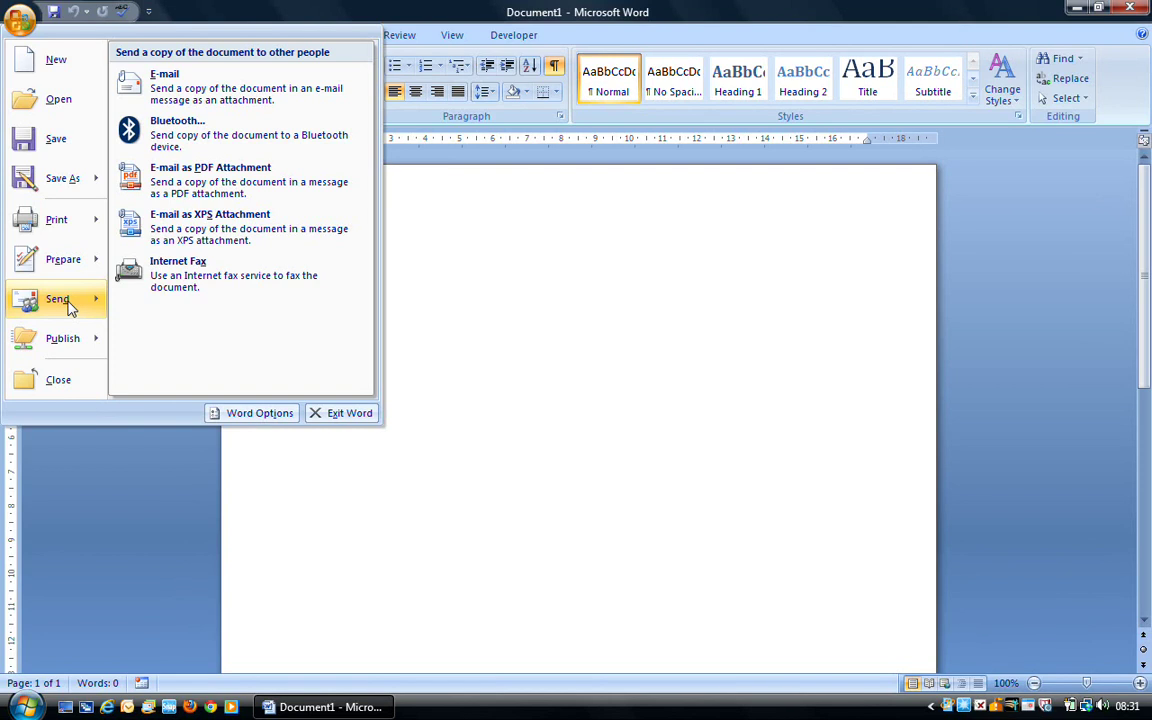
{"action": "mouse_move", "coordinate": [64, 345]}
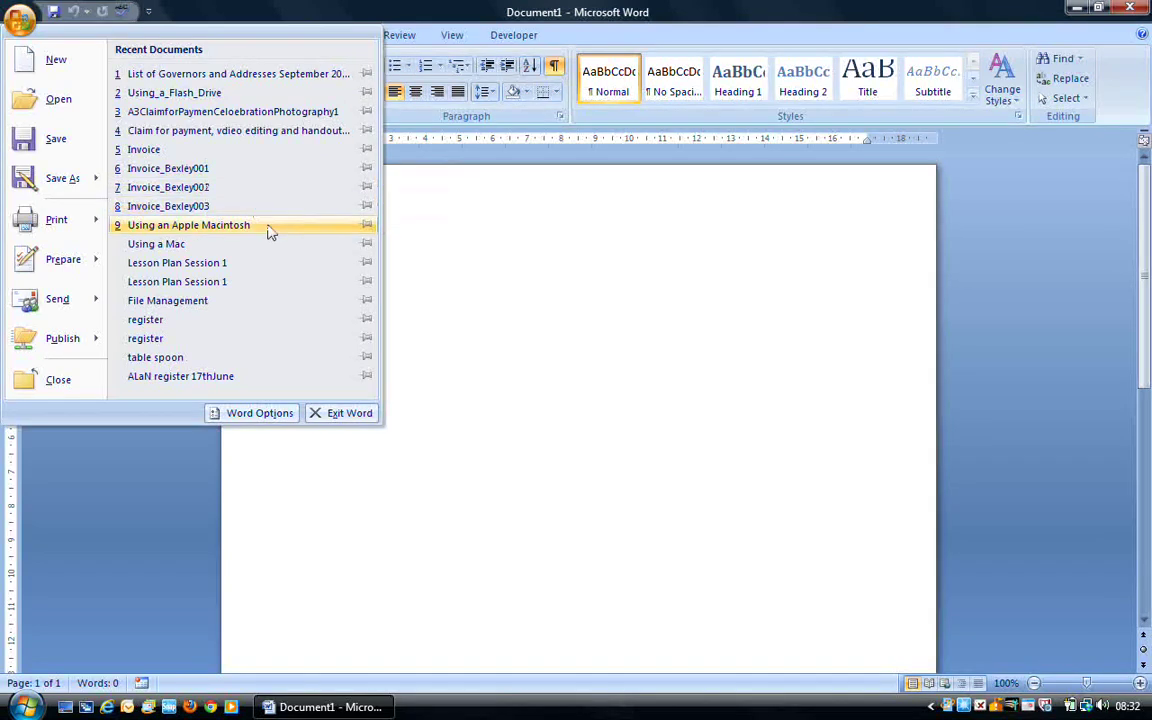
{"action": "left_click", "coordinate": [367, 74]}
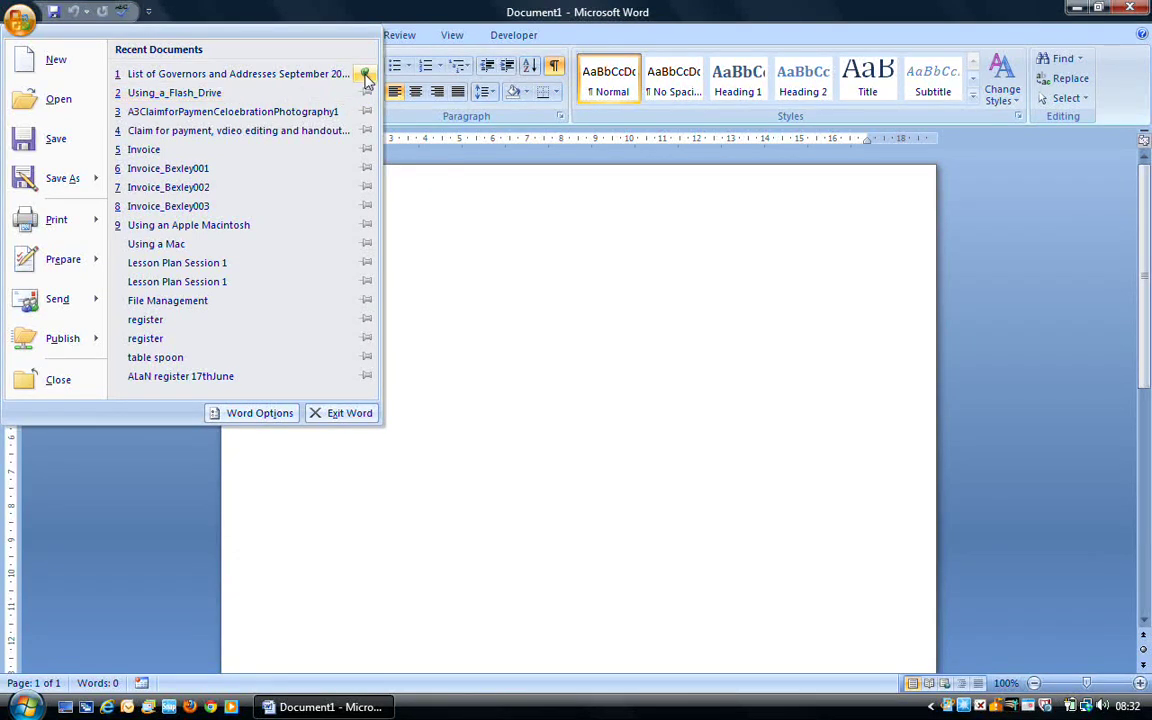
{"action": "left_click", "coordinate": [366, 76]}
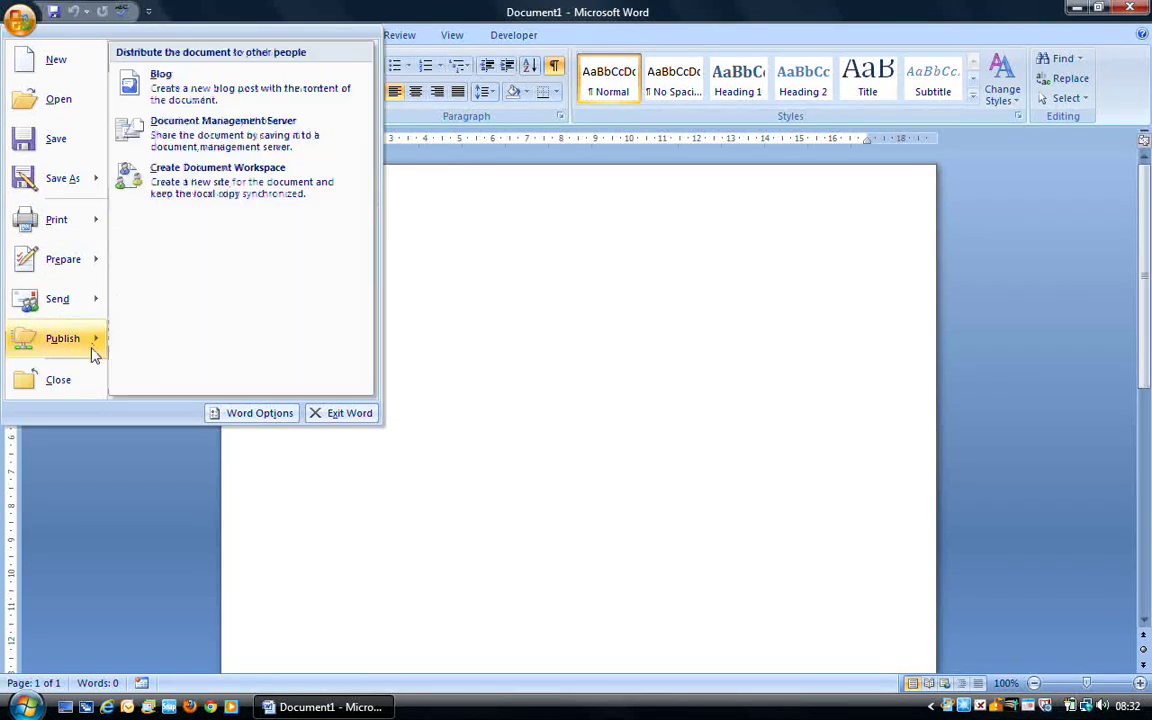
Close Document1 and open the New Document template dialog from the Office Button.
{"action": "left_click", "coordinate": [60, 381]}
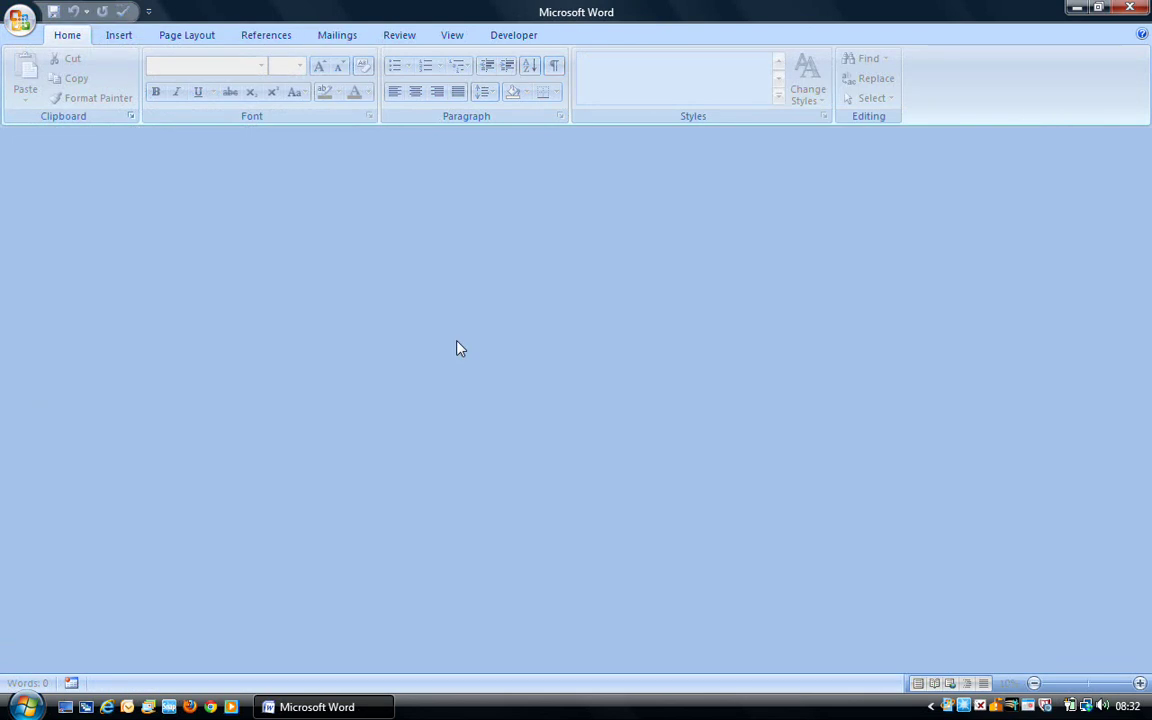
{"action": "left_click", "coordinate": [22, 20]}
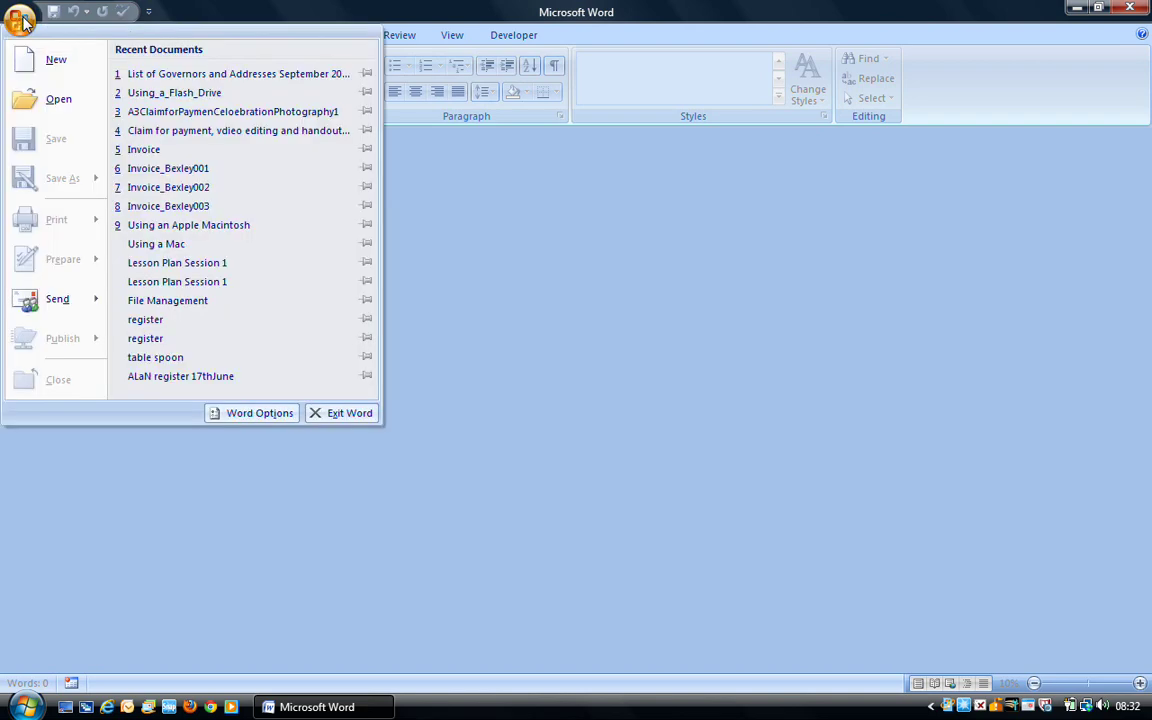
{"action": "left_click", "coordinate": [56, 62]}
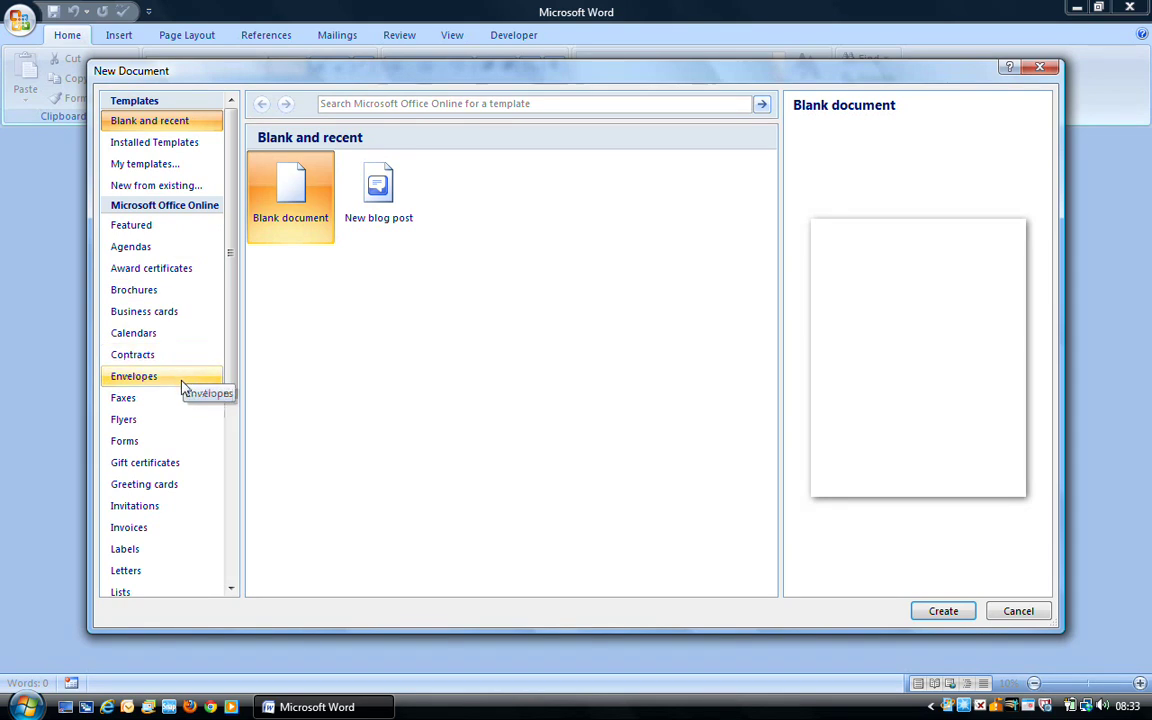
Browse Greeting cards > Occasion and event cards and preview the Administrative Professionals Day card.
{"action": "left_click_drag", "start_coordinate": [231, 301], "coordinate": [239, 514]}
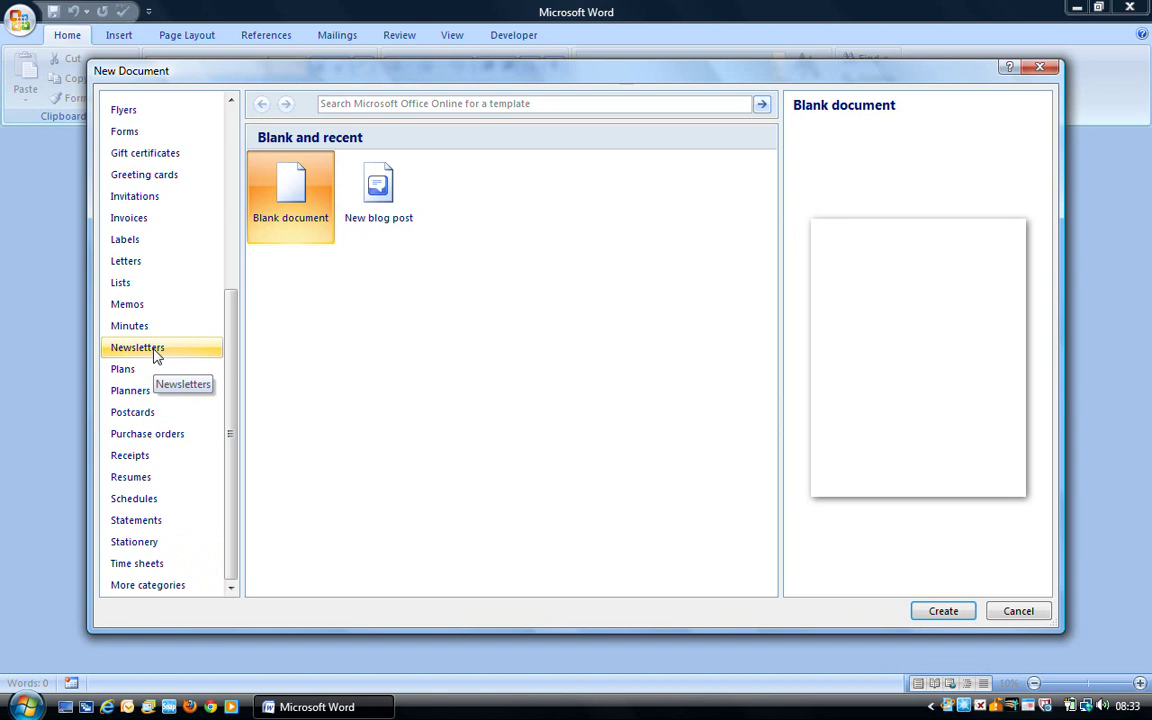
{"action": "left_click", "coordinate": [165, 180]}
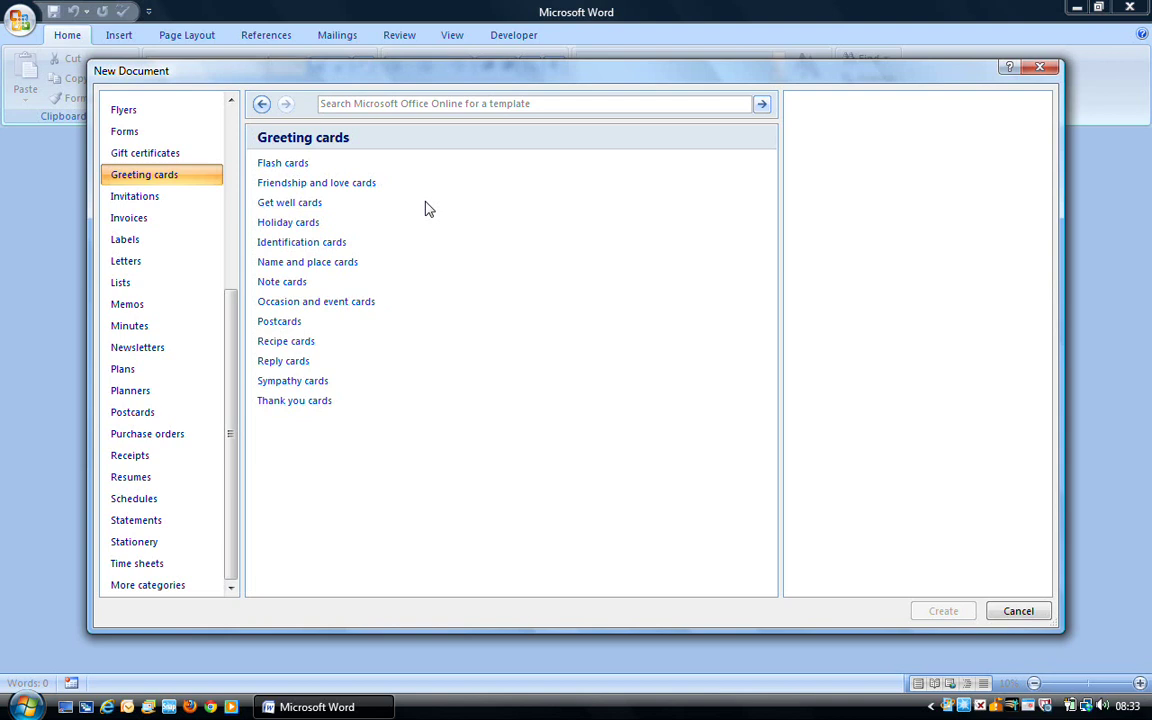
{"action": "left_click", "coordinate": [348, 303]}
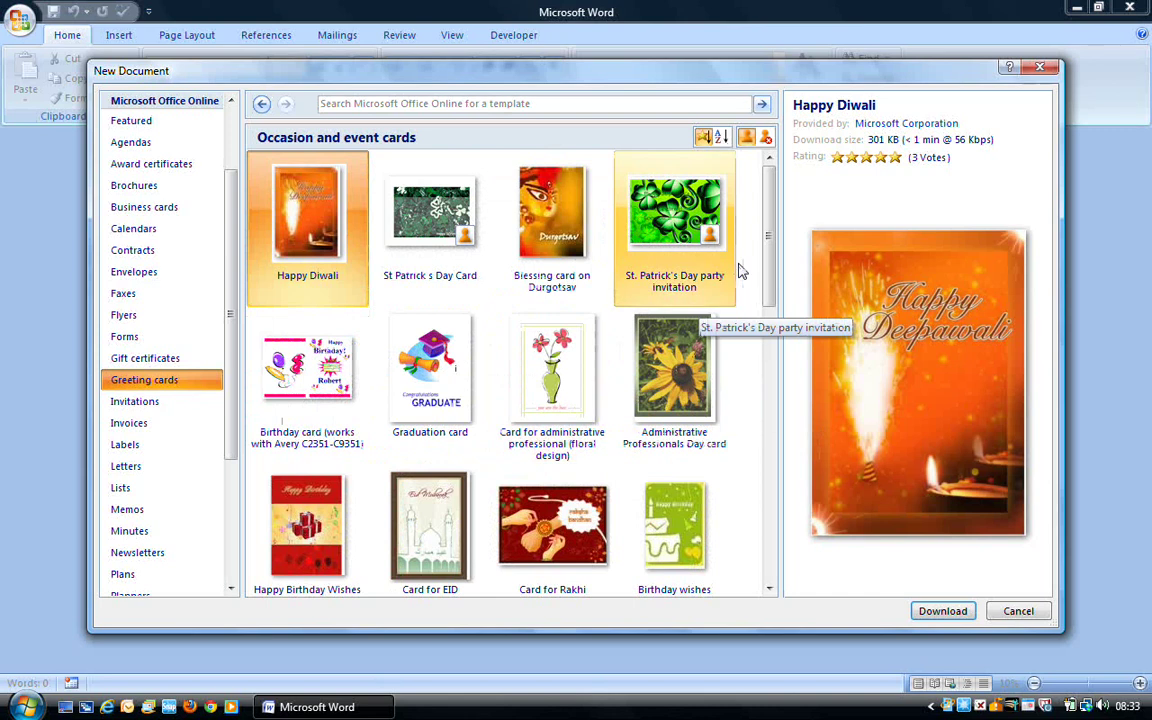
{"action": "scroll", "coordinate": [772, 289], "scroll_direction": "down", "scroll_amount": 1}
{"action": "scroll", "coordinate": [772, 289], "scroll_direction": "down", "scroll_amount": 1}
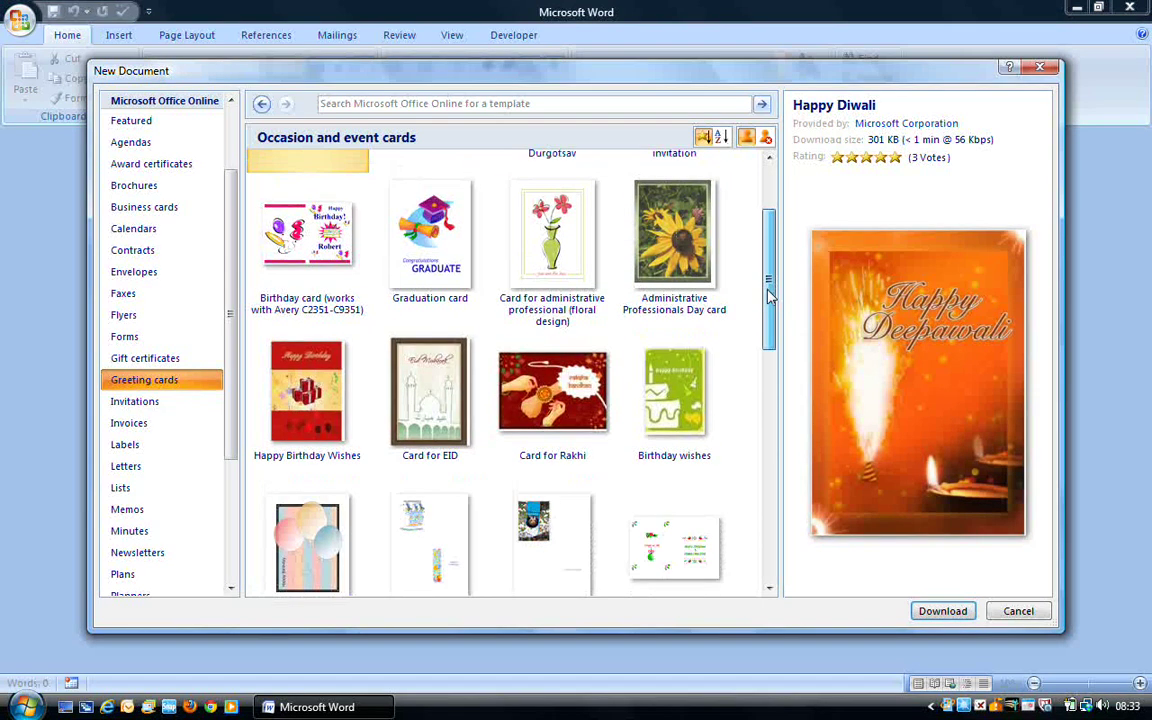
{"action": "left_click_drag", "start_coordinate": [770, 293], "coordinate": [805, 470]}
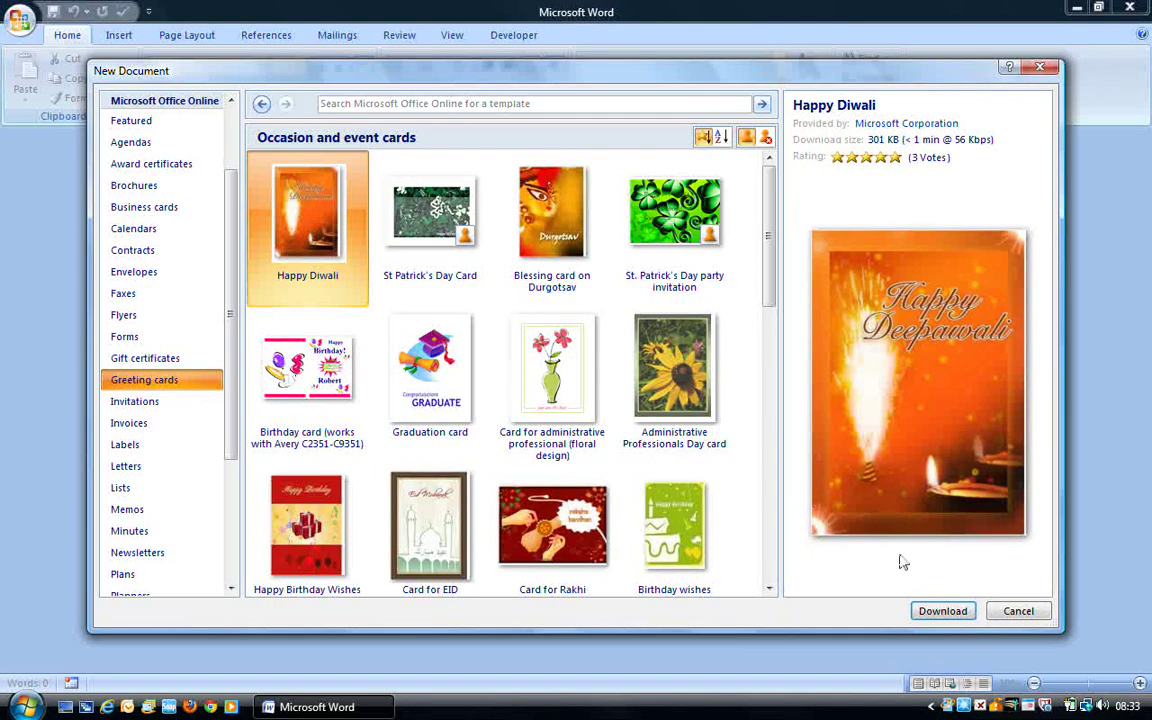
{"action": "left_click", "coordinate": [643, 403]}
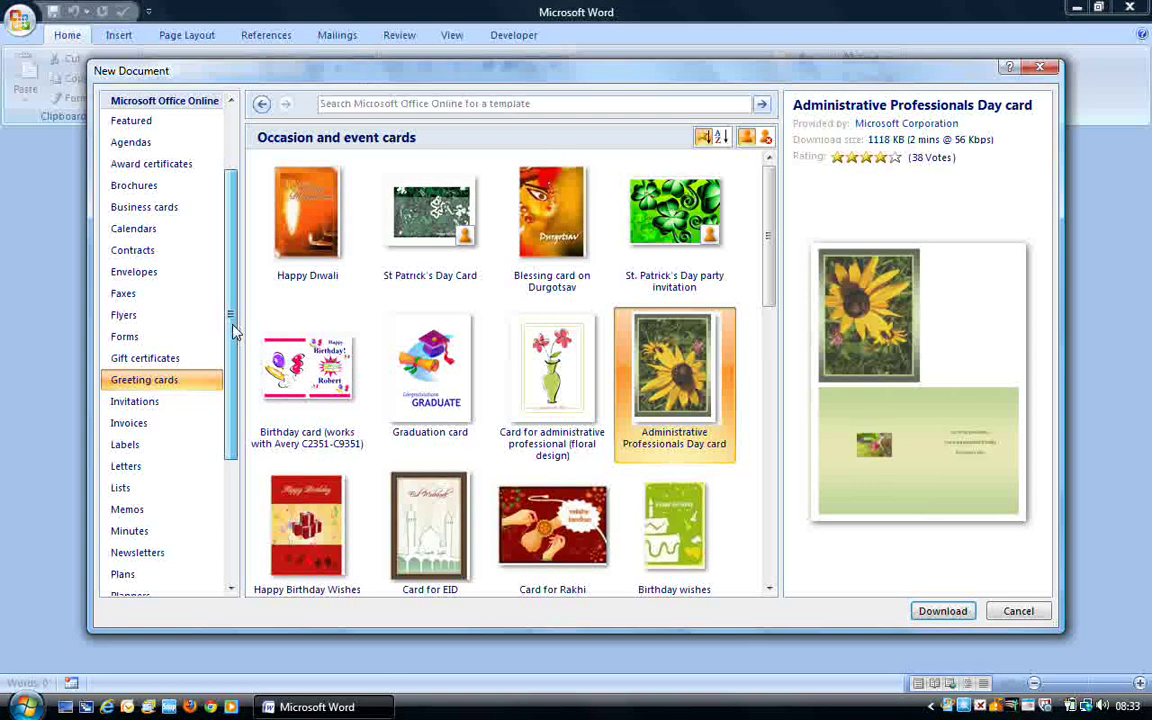
{"action": "left_click_drag", "start_coordinate": [231, 320], "coordinate": [230, 213]}
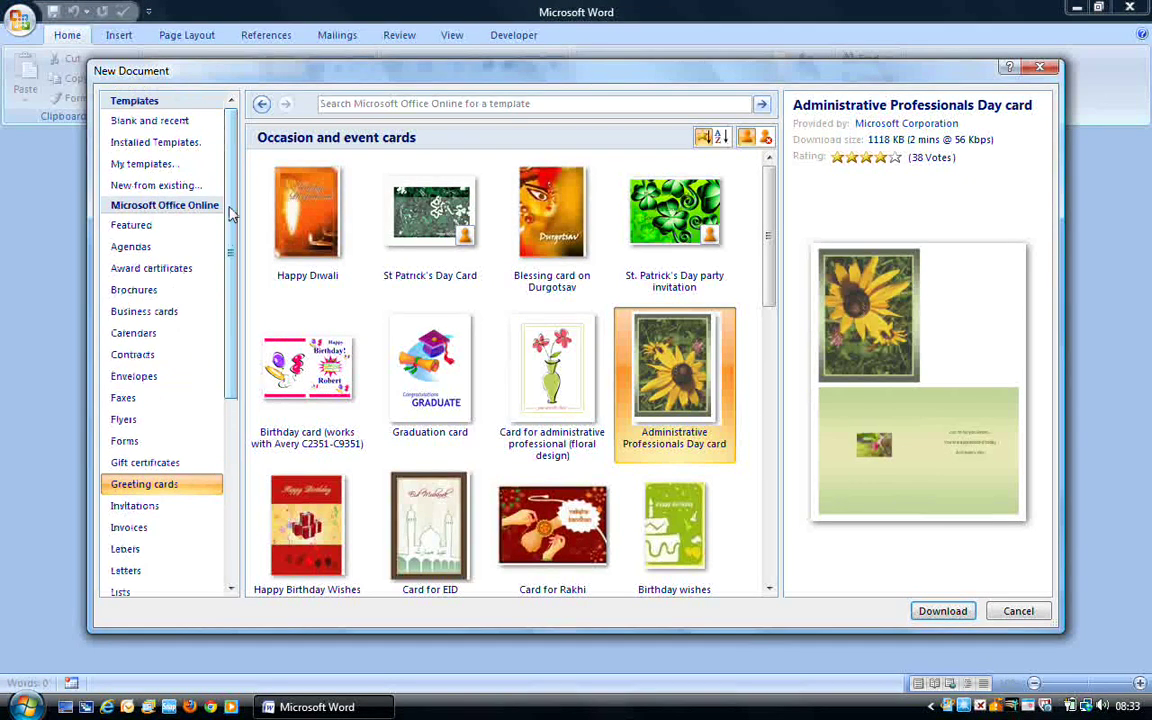
Return to Blank and recent and create a new Blank document, Document2.
{"action": "left_click", "coordinate": [189, 121]}
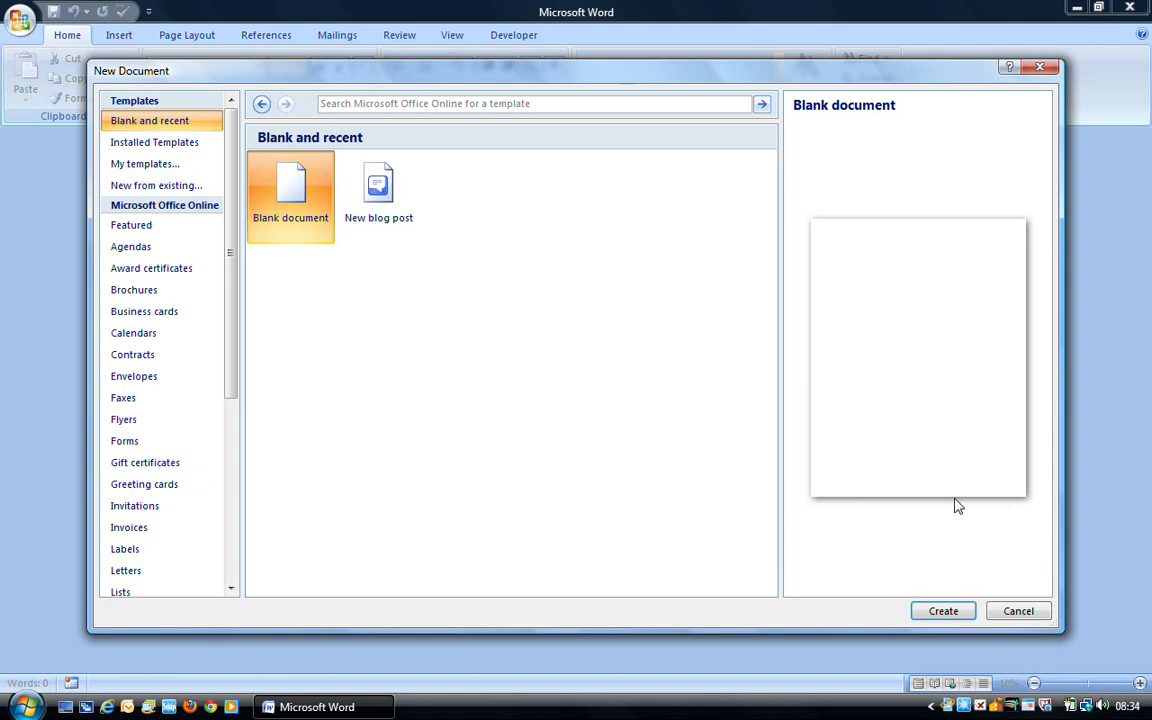
{"action": "left_click", "coordinate": [945, 611]}
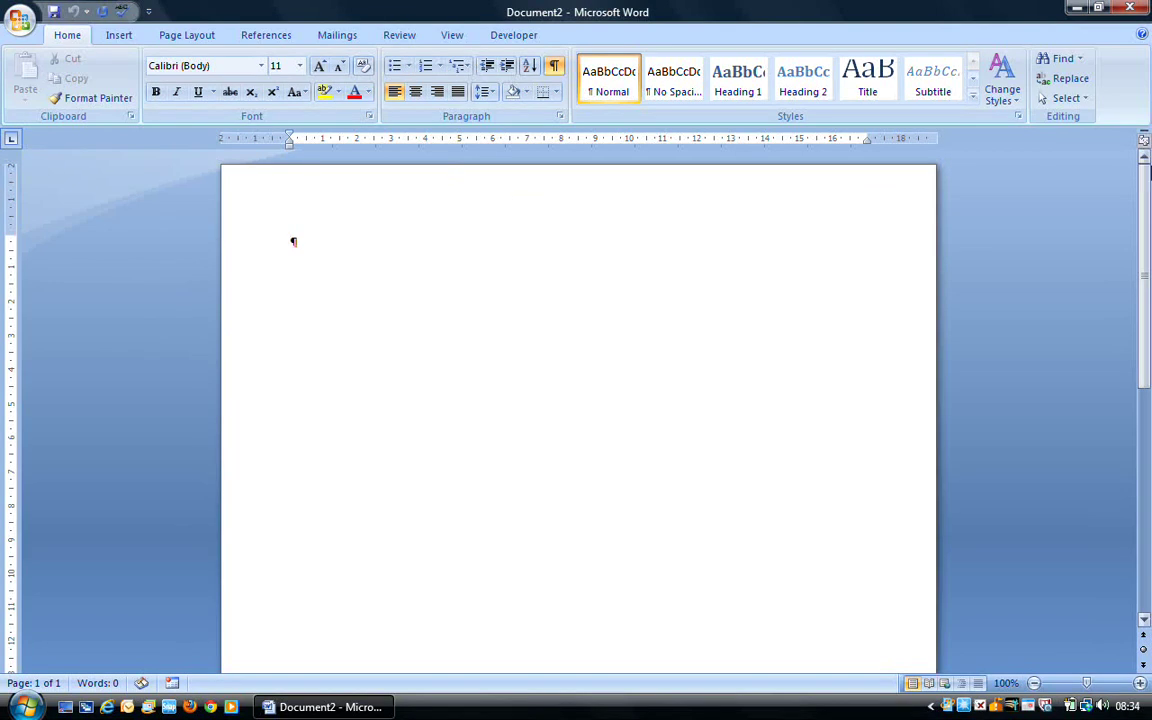
{"action": "left_click_drag", "start_coordinate": [1146, 206], "coordinate": [1146, 426]}
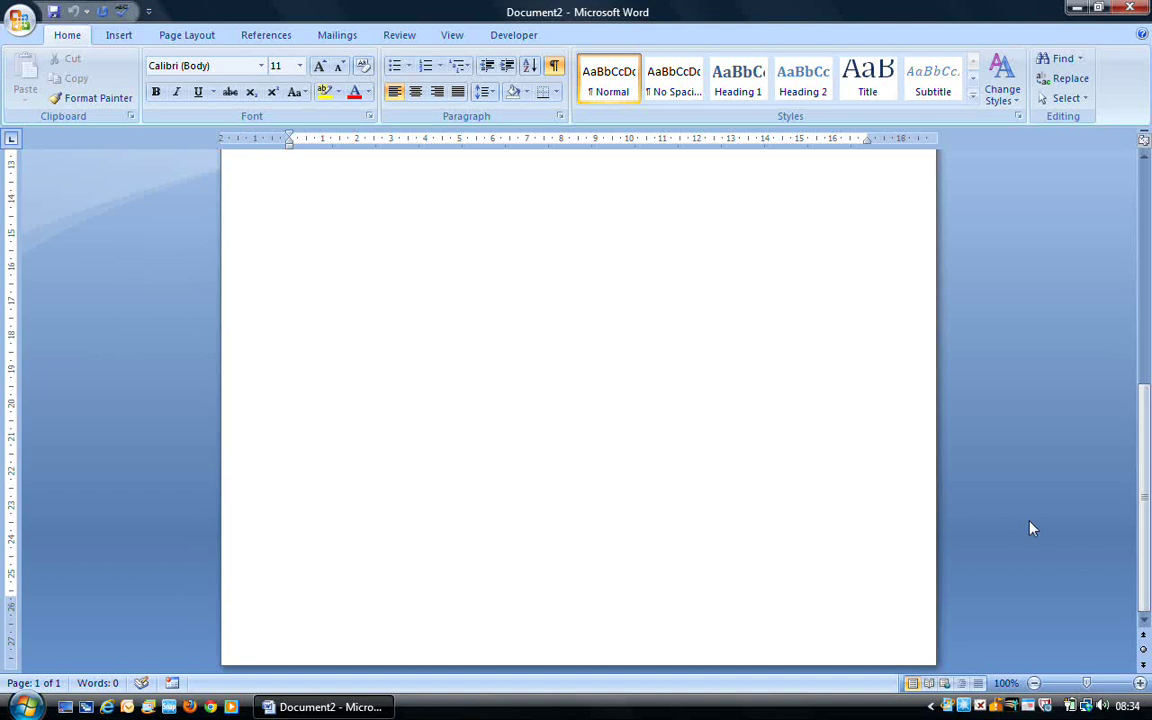
{"action": "left_click_drag", "start_coordinate": [1148, 562], "coordinate": [1138, 337]}
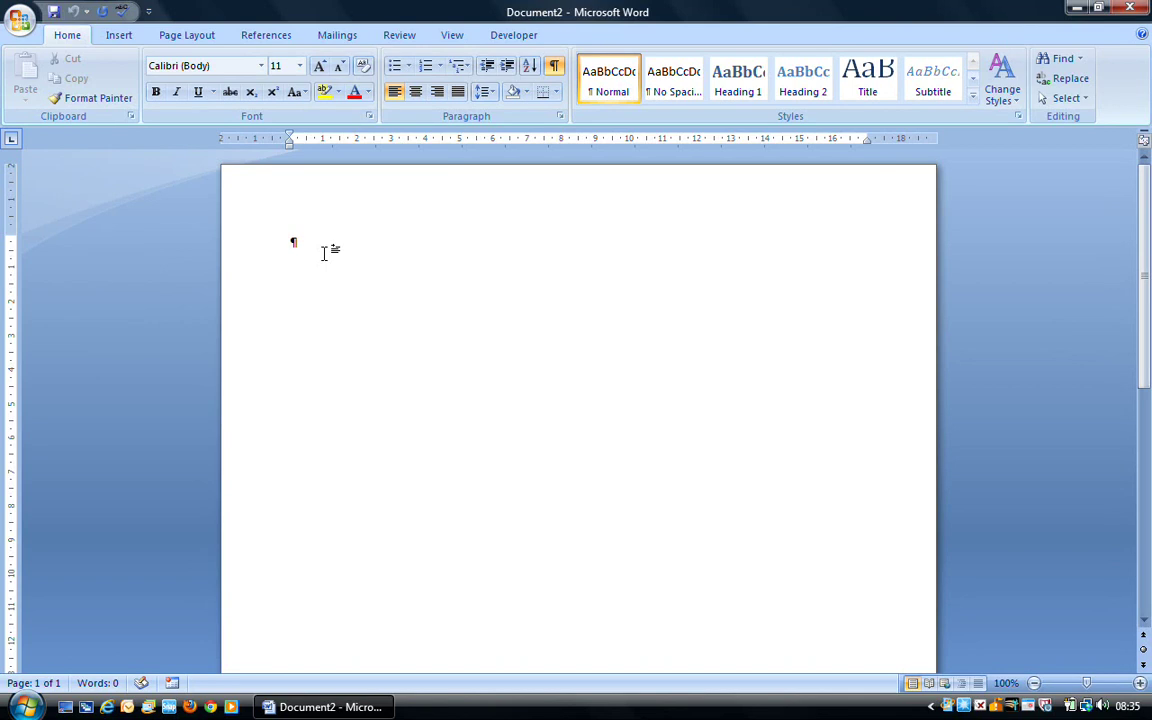
Remove Save from the Quick Access Toolbar and re-add it so it follows spelling check.
{"action": "left_click", "coordinate": [400, 36]}
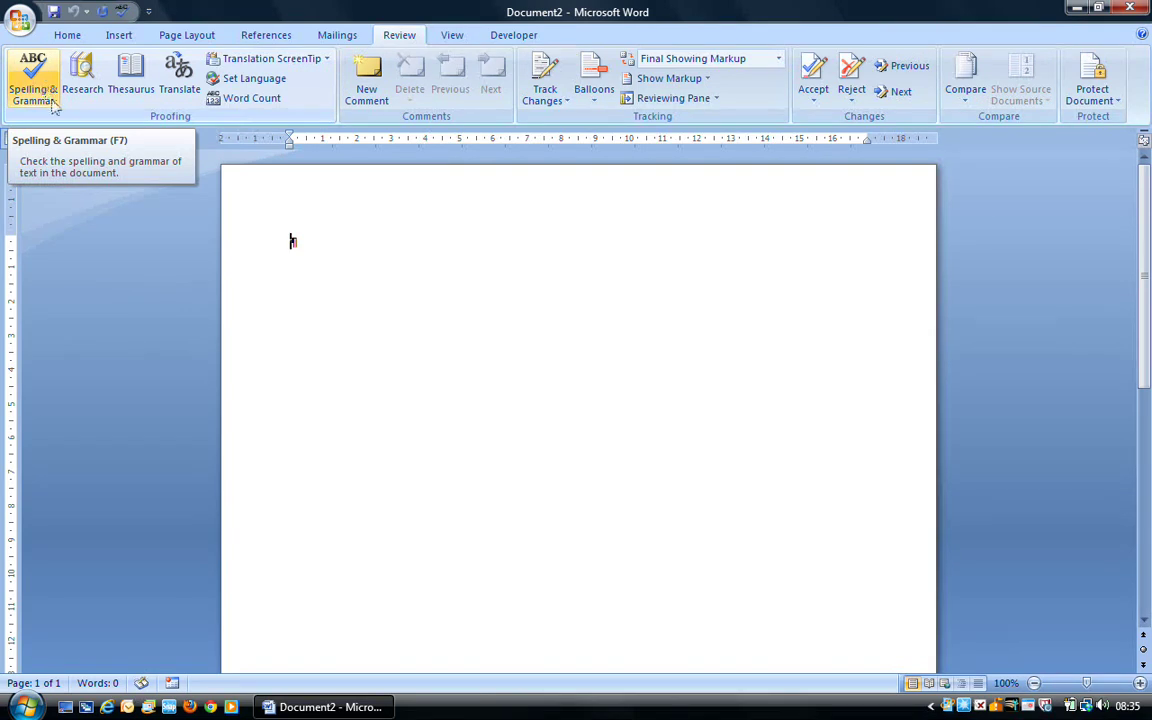
{"action": "left_click", "coordinate": [66, 36]}
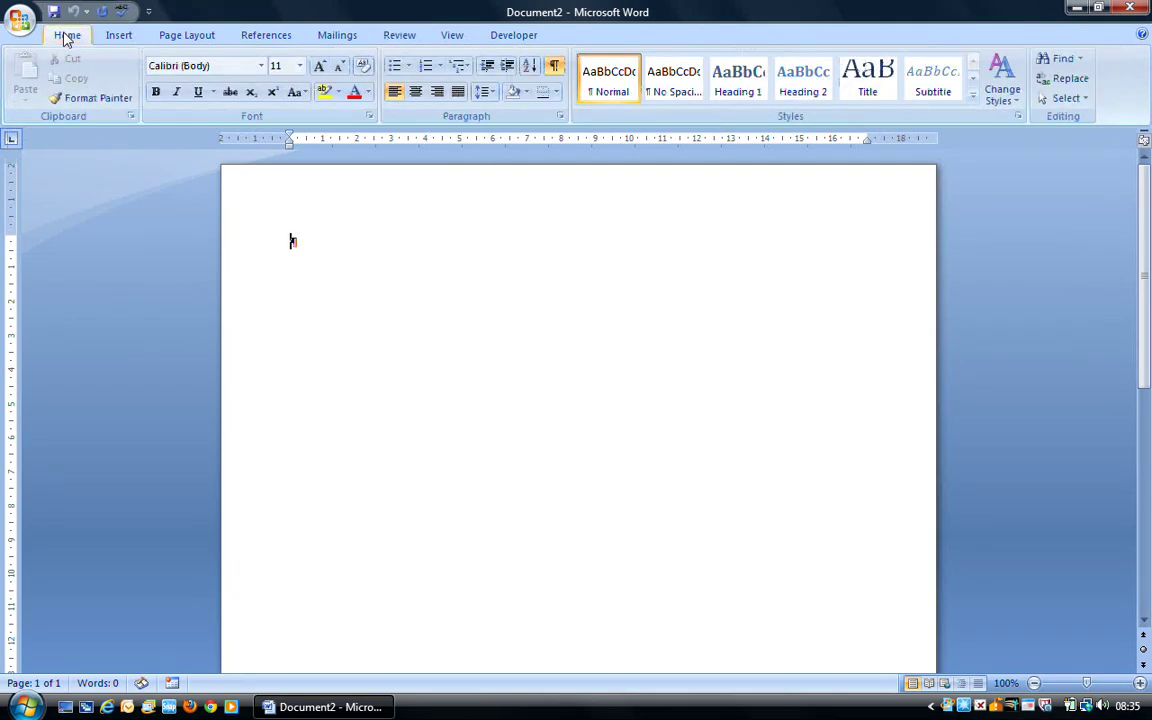
{"action": "left_click", "coordinate": [150, 14]}
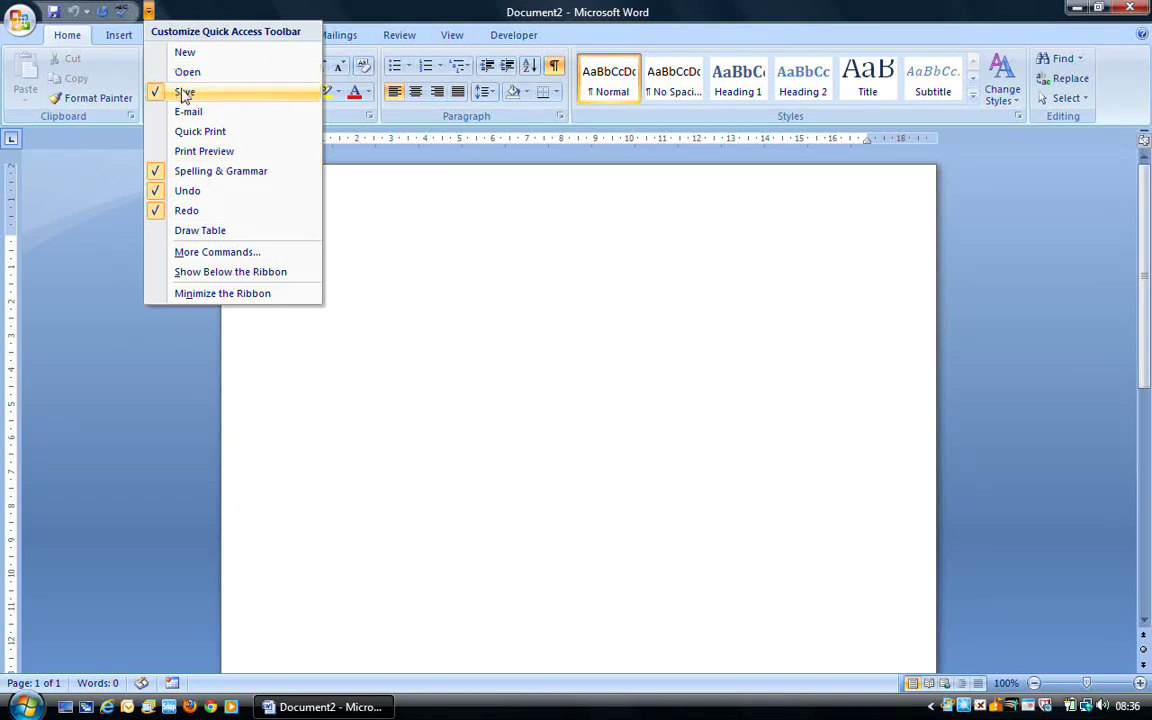
{"action": "left_click", "coordinate": [185, 92]}
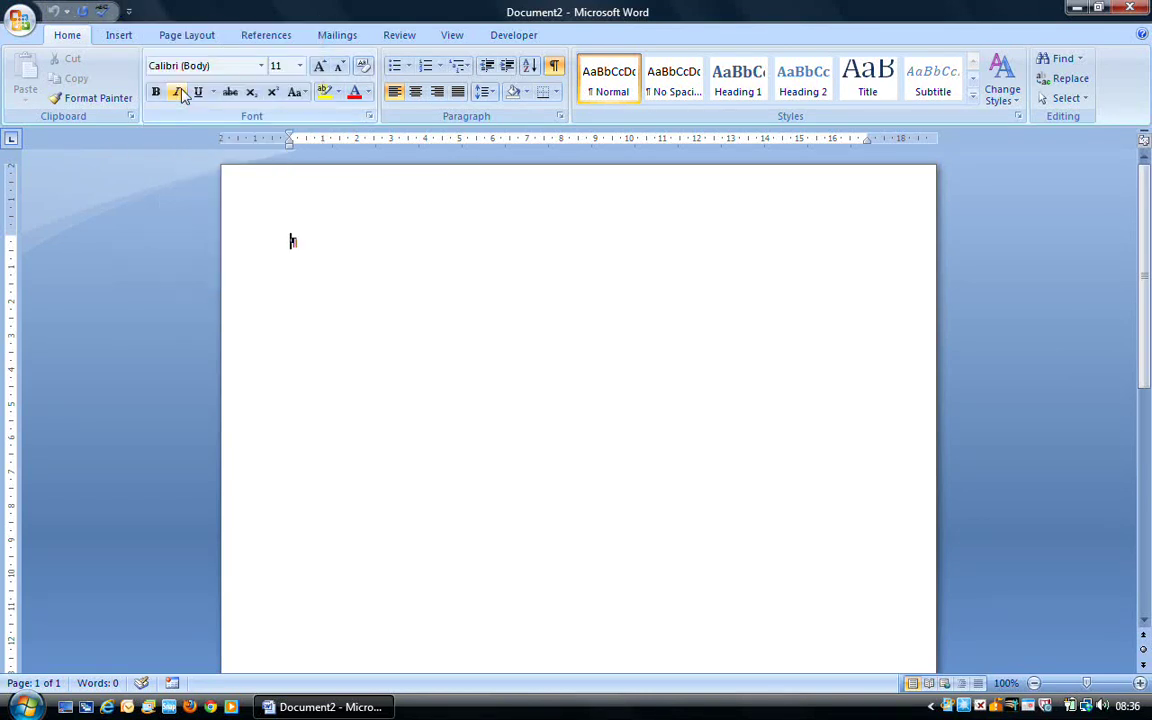
{"action": "left_click", "coordinate": [129, 11]}
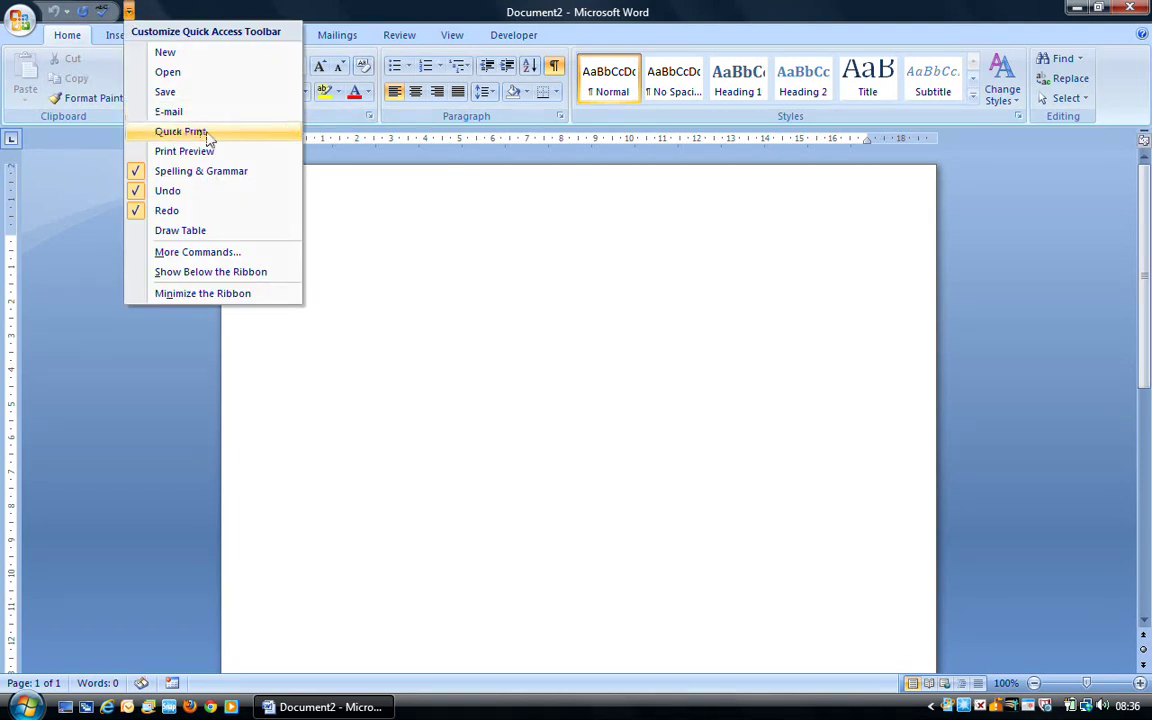
{"action": "left_click", "coordinate": [205, 93]}
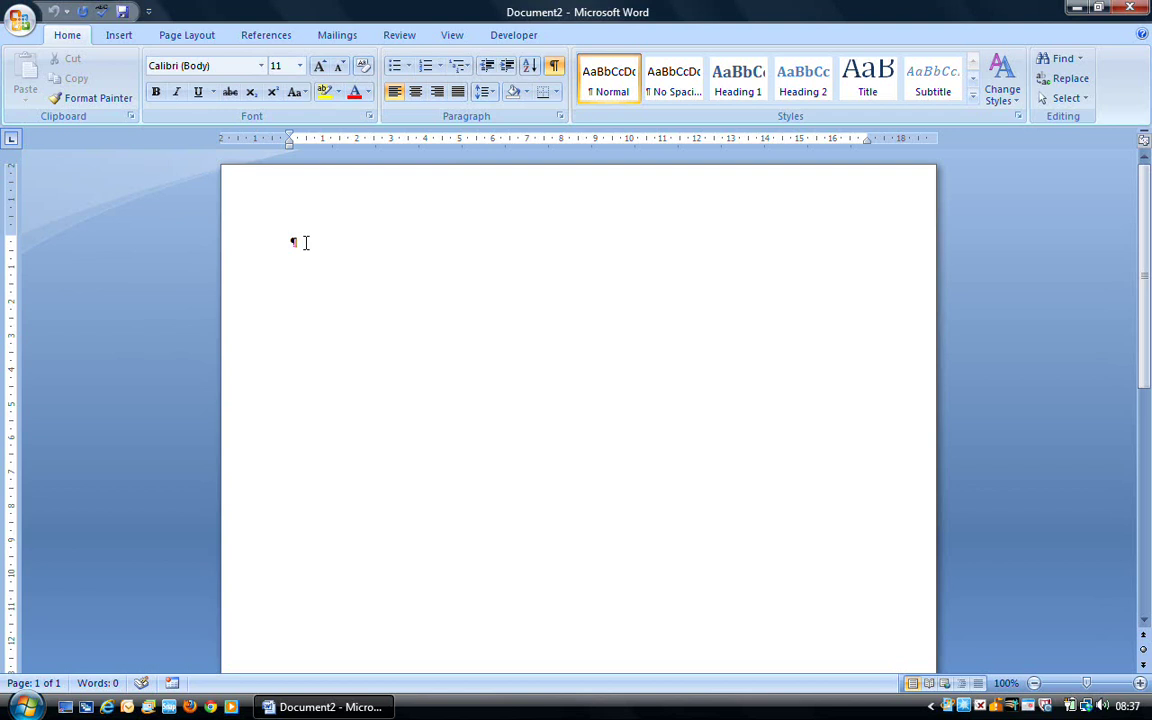
Turn off Show/Hide ¶ and type 'The cat sat on the mat.'.
{"action": "left_click", "coordinate": [553, 66]}
{"action": "type", "text": "The cat sat on the mat."}
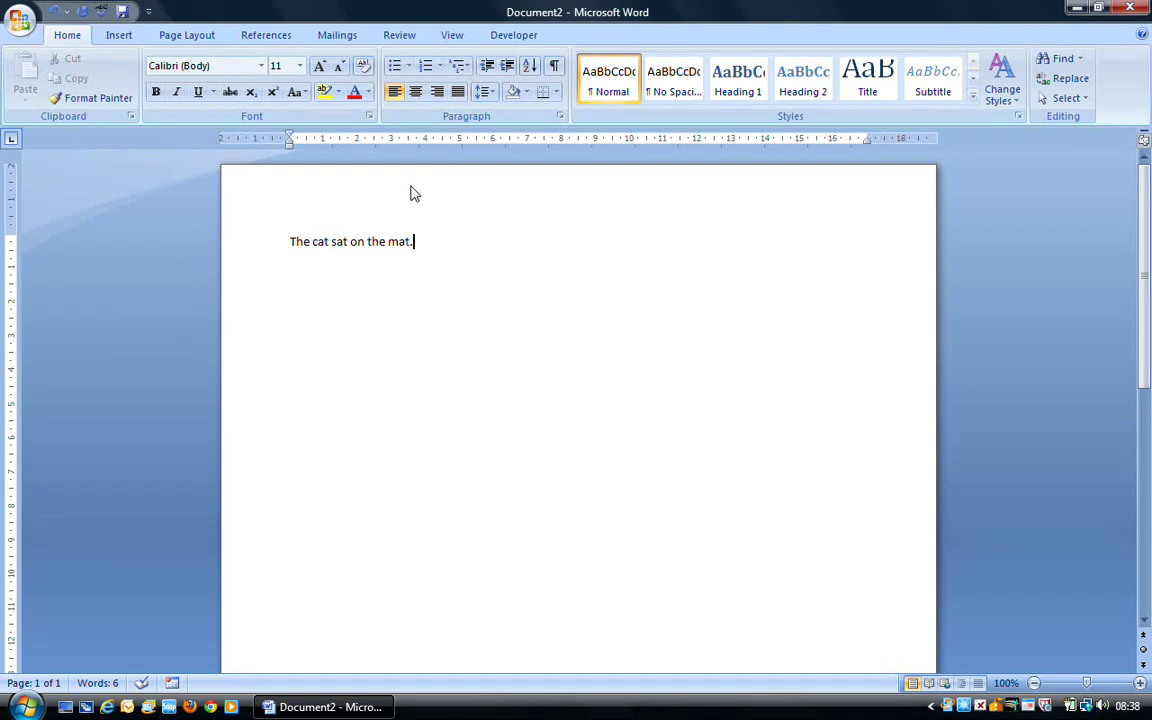
Choose Comic Sans MS from the Font list by entering 'comi'.
{"action": "left_click", "coordinate": [260, 66]}
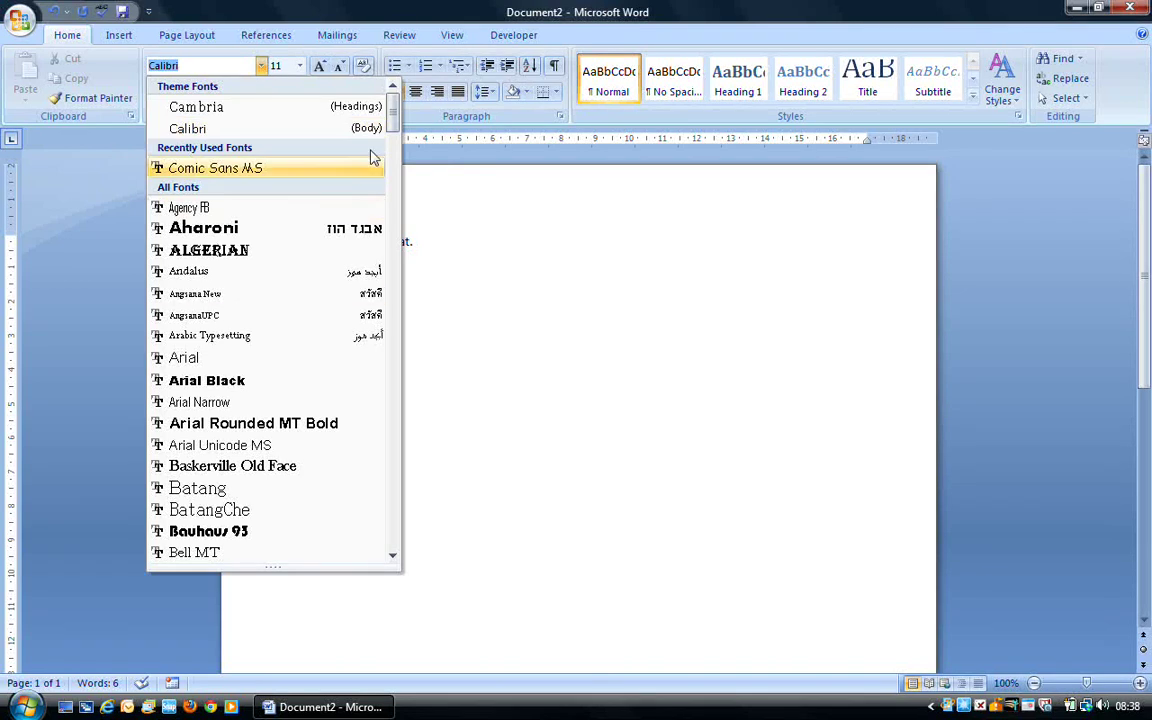
{"action": "left_click_drag", "start_coordinate": [393, 117], "coordinate": [380, 255]}
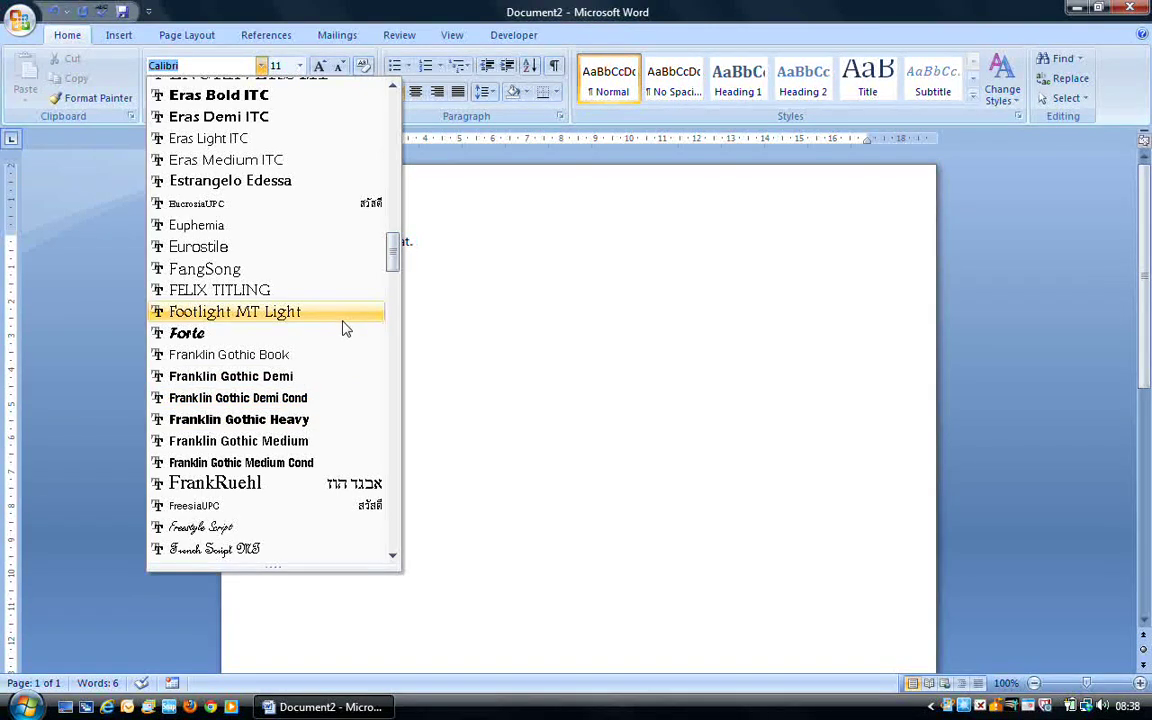
{"action": "left_click_drag", "start_coordinate": [393, 275], "coordinate": [388, 450]}
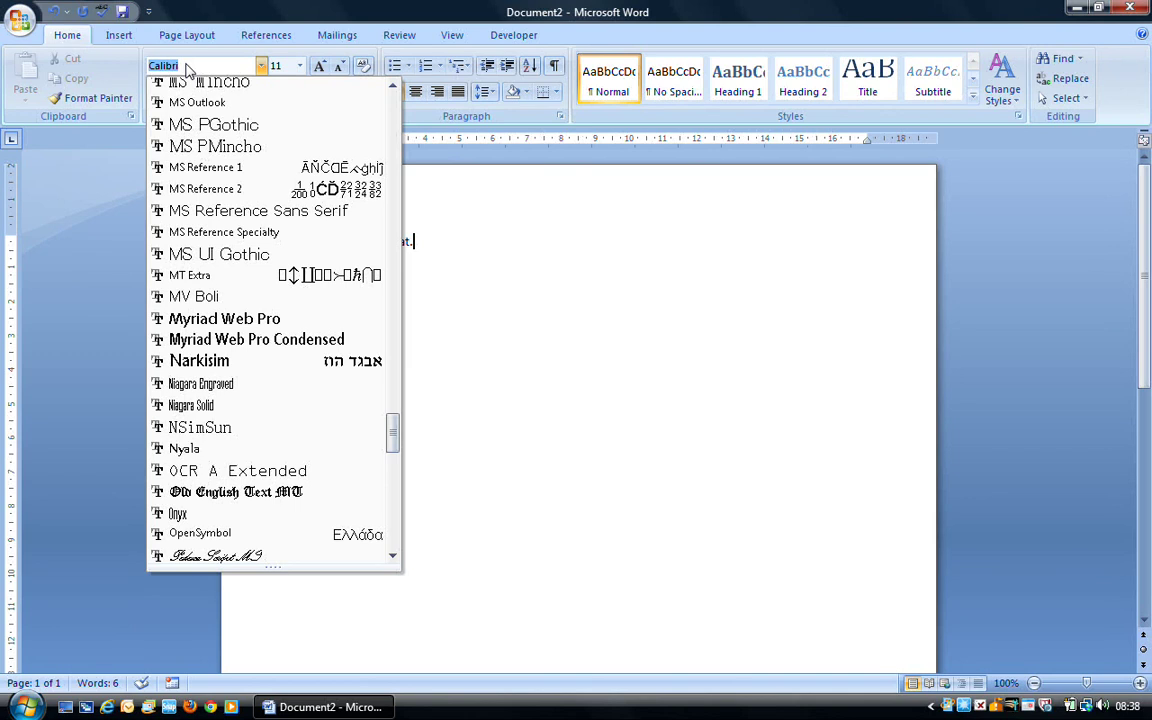
{"action": "type", "text": "co"}
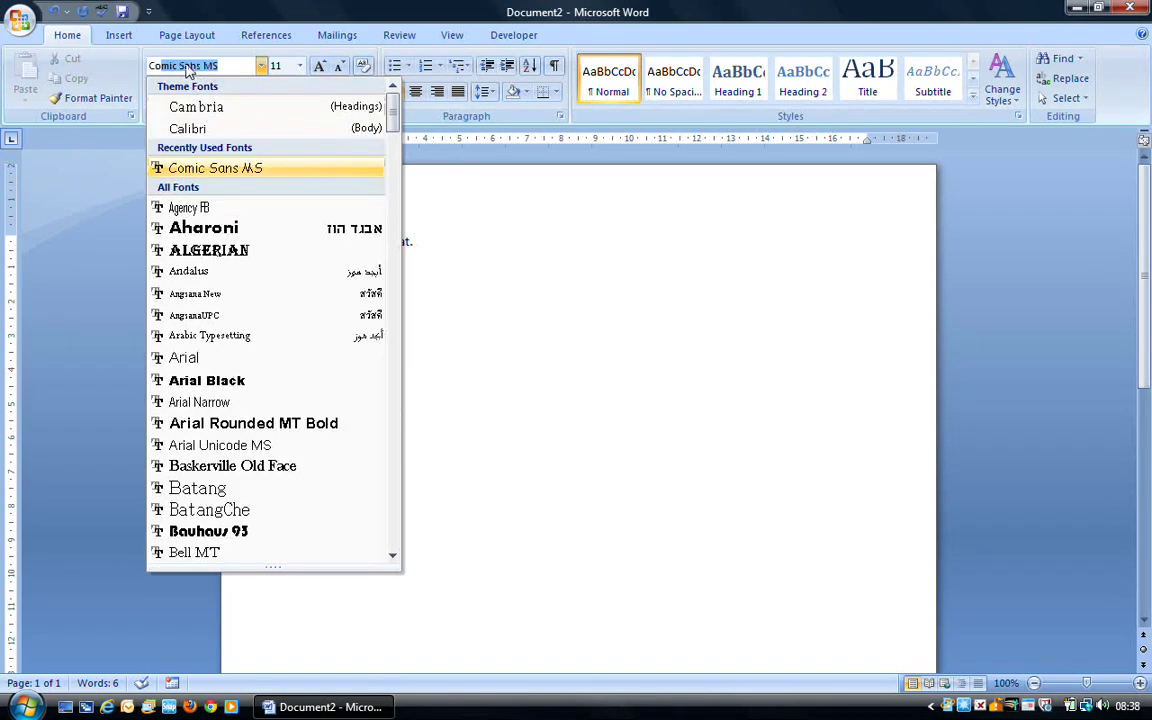
{"action": "type", "text": "mi"}
{"action": "key", "text": "Return"}
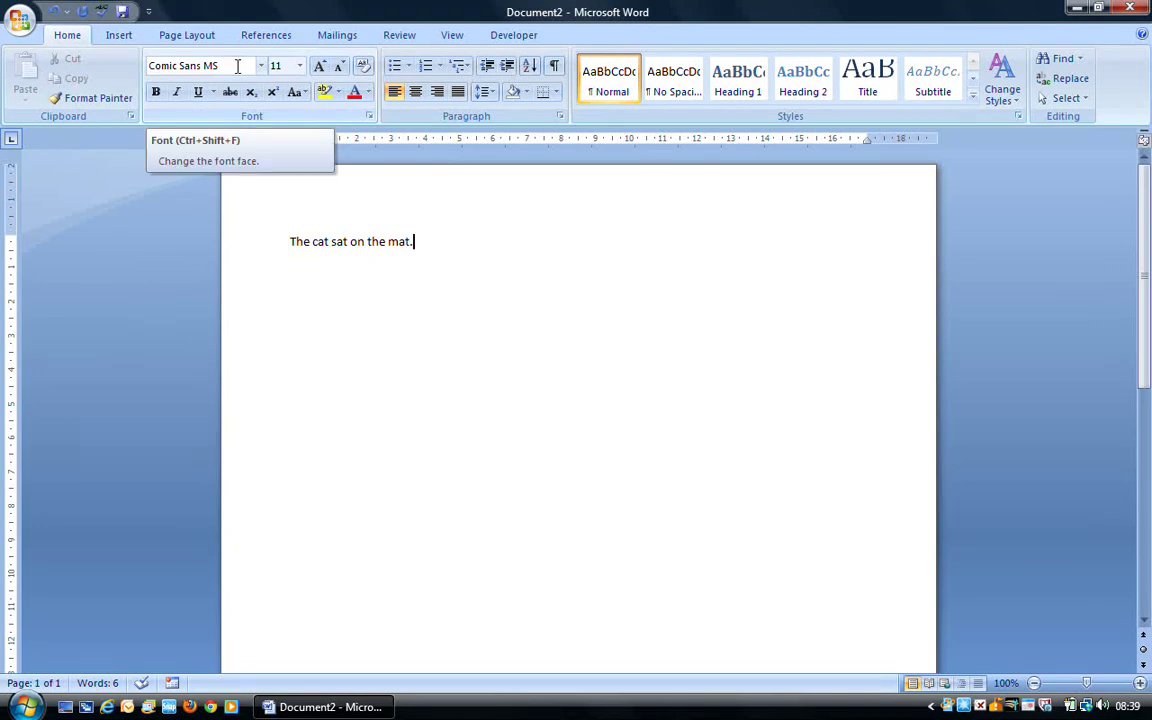
Set font size 2 and type 'is fat and lazy' and 'the mat' in tiny text.
{"action": "left_click", "coordinate": [300, 70]}
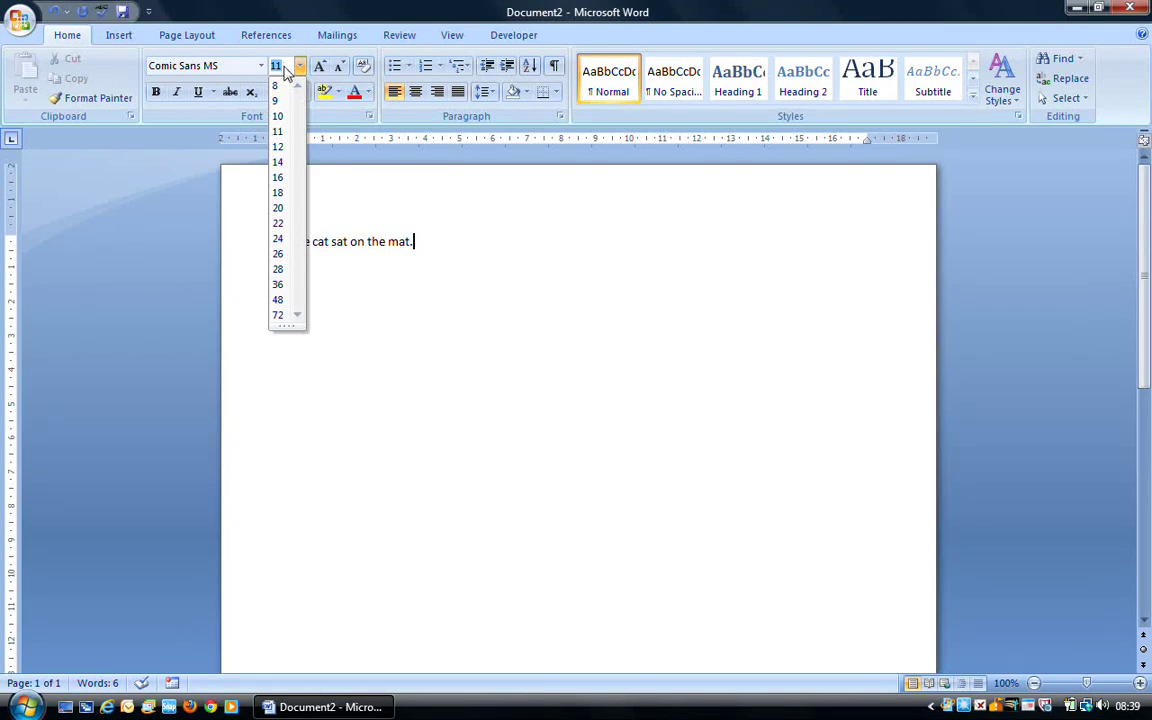
{"action": "type", "text": "2"}
{"action": "key", "text": "Return"}
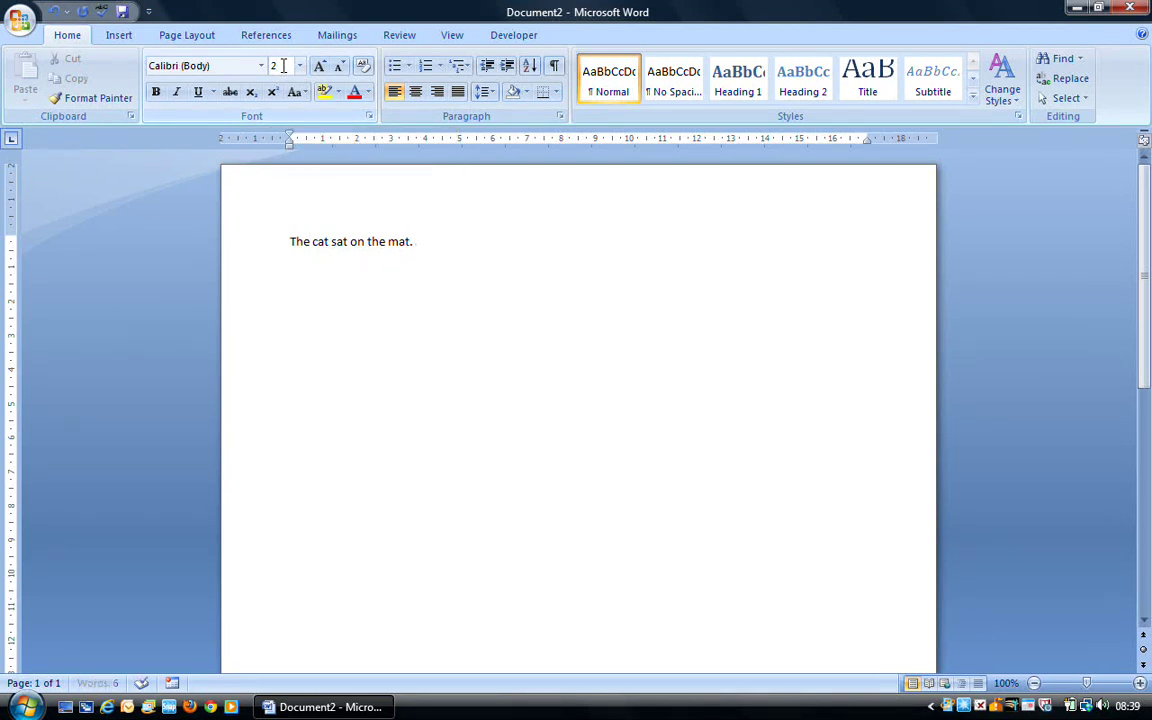
{"action": "type", "text": "is fat and lazy"}
{"action": "type", "text": "the mat"}
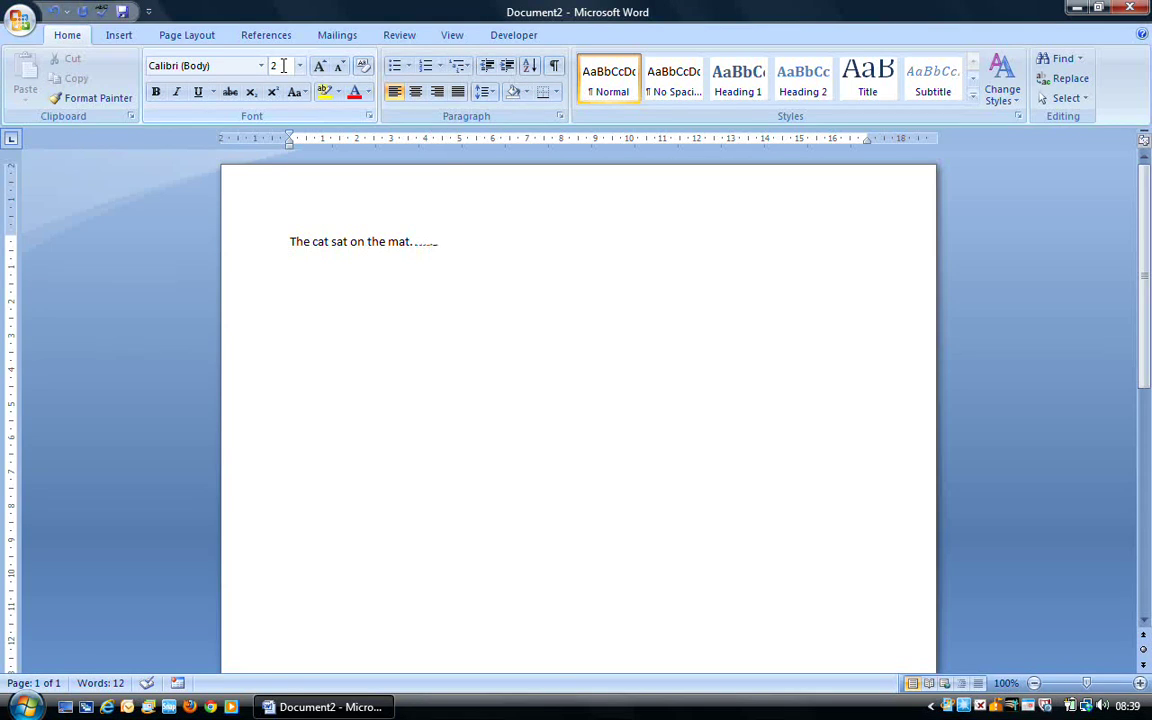
Switch to 130-point size, type 'The cat', then delete it again.
{"action": "left_click", "coordinate": [299, 66]}
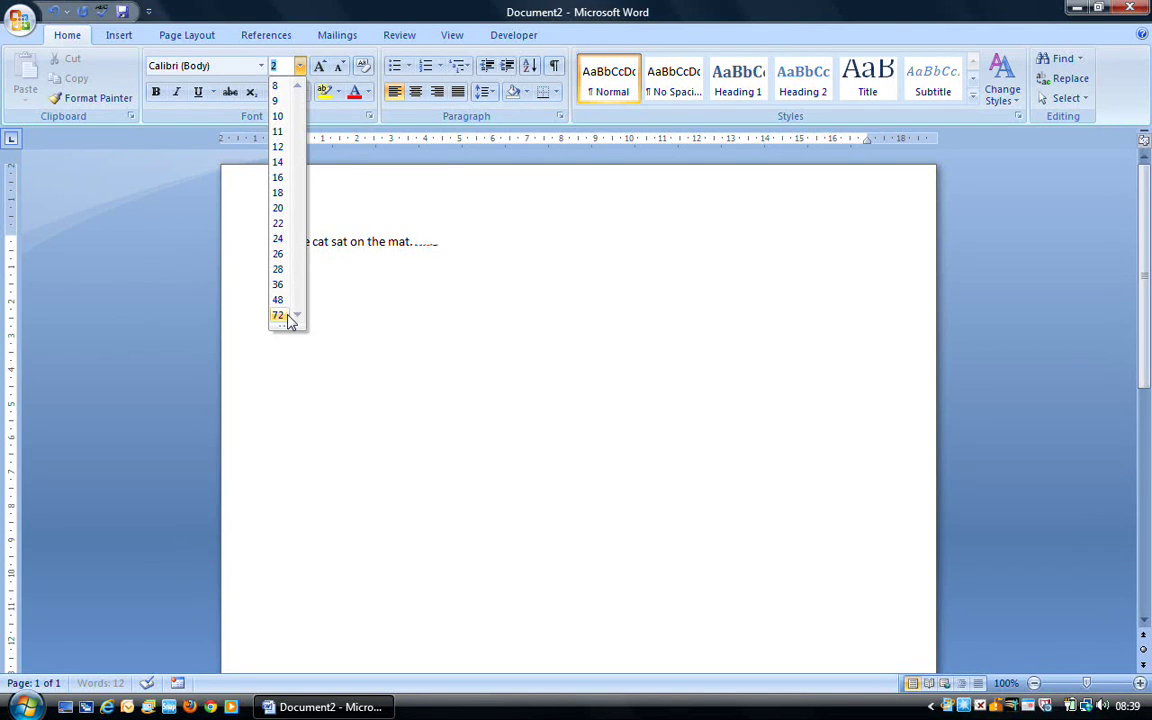
{"action": "type", "text": "130"}
{"action": "key", "text": "Return"}
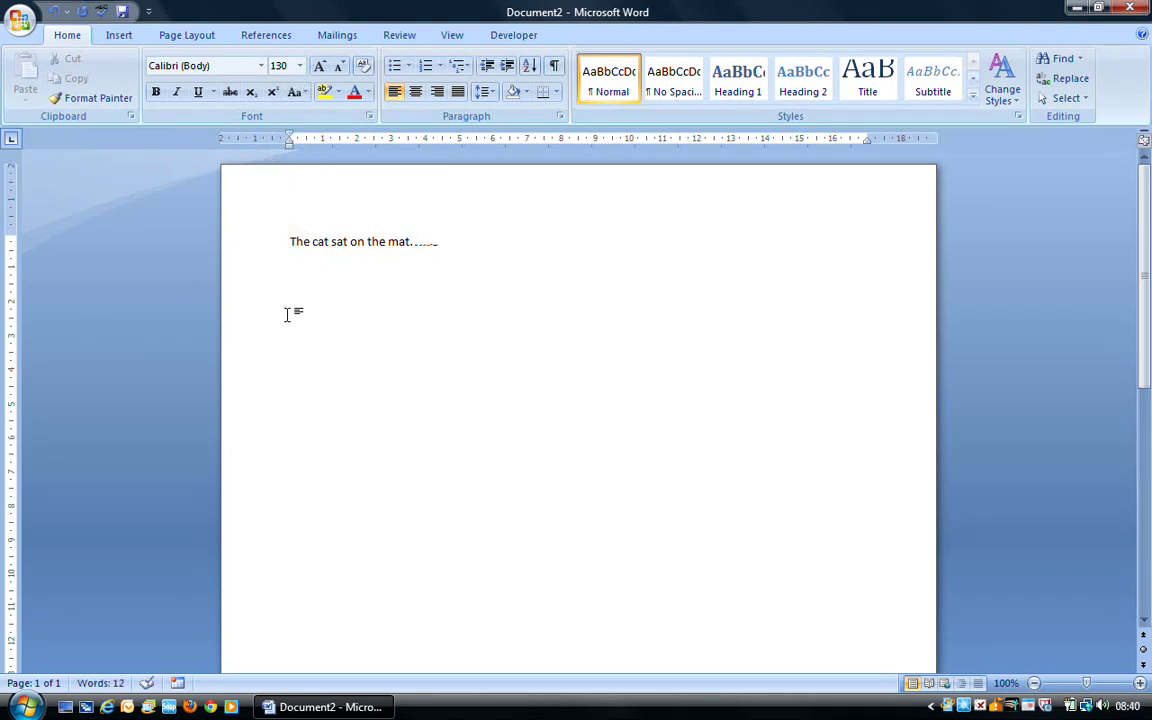
{"action": "type", "text": "The"}
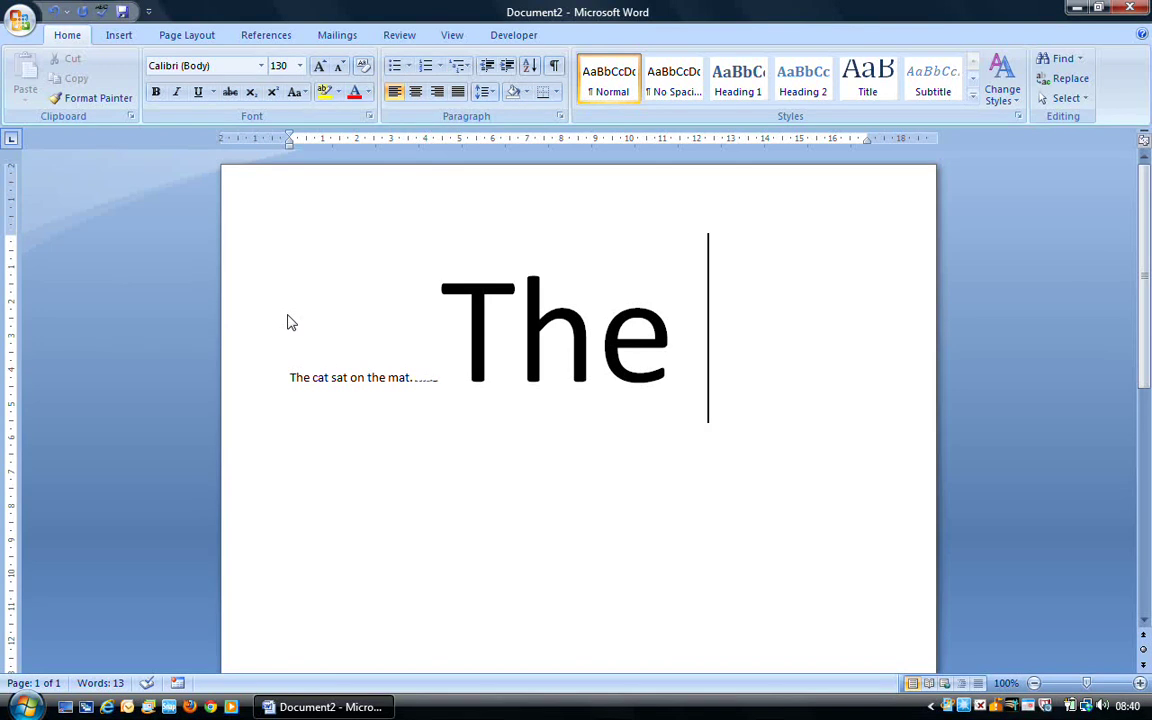
{"action": "type", "text": " cat"}
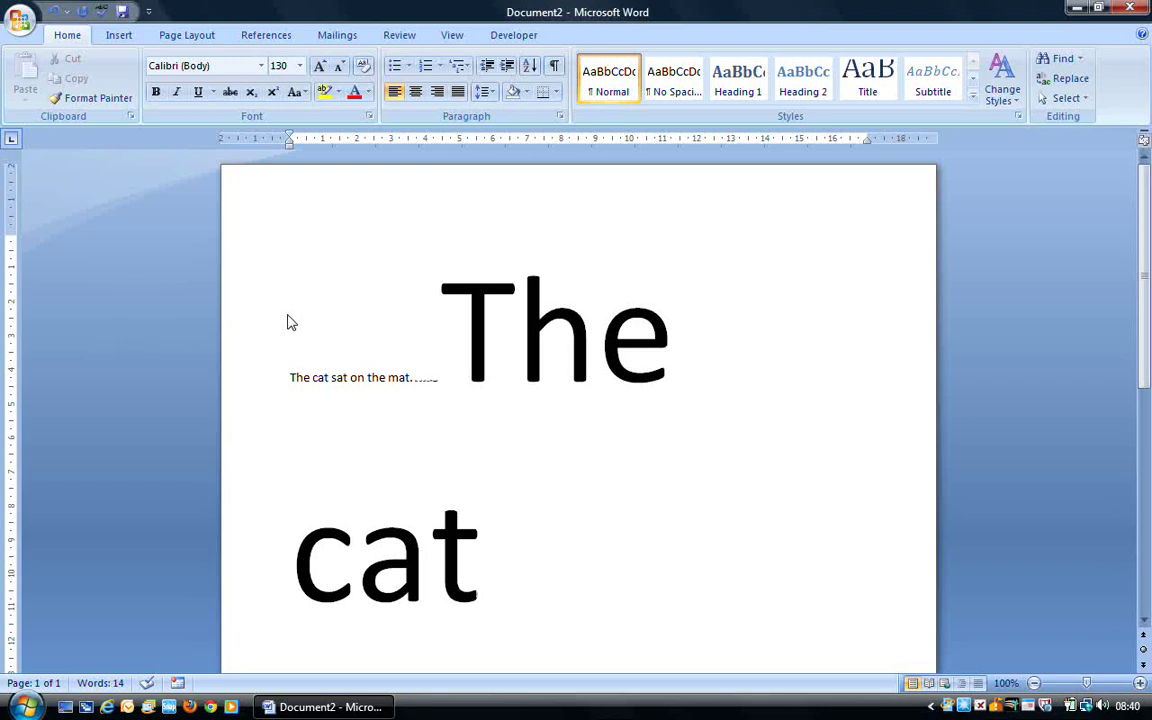
{"action": "key", "text": "BackSpace"}
{"action": "key", "text": "BackSpace"}
{"action": "key", "text": "BackSpace"}
{"action": "key", "text": "BackSpace"}
{"action": "key", "text": "BackSpace"}
{"action": "key", "text": "BackSpace"}
{"action": "key", "text": "BackSpace"}
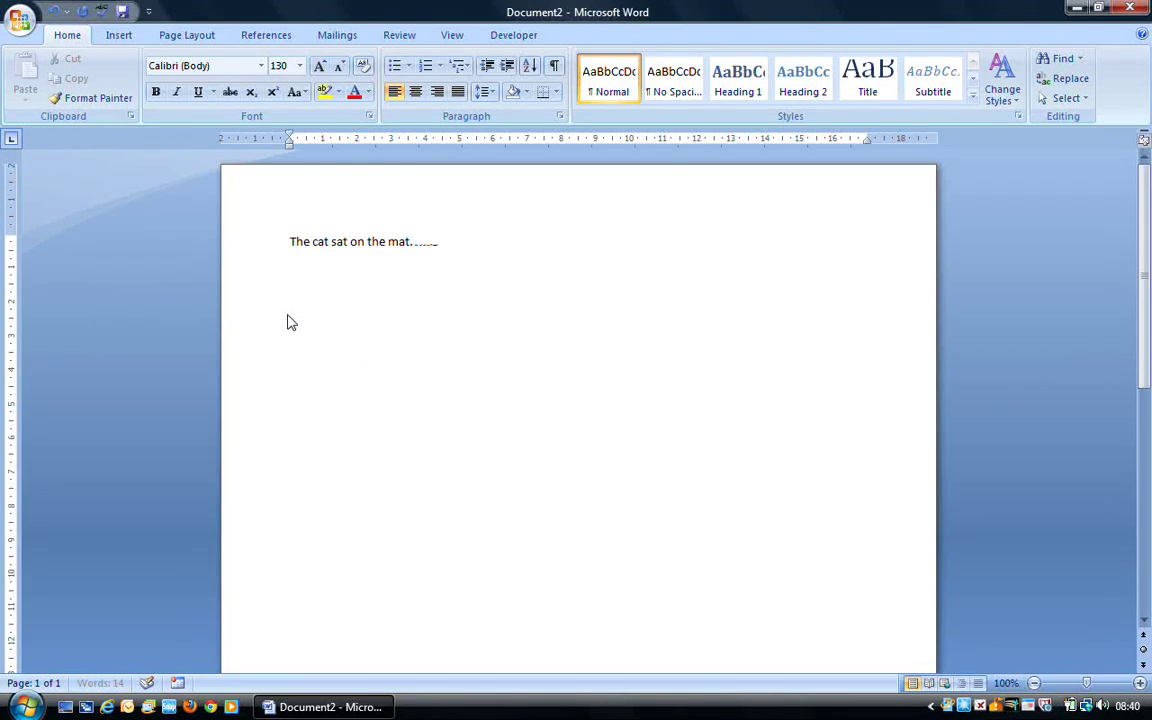
{"action": "key", "text": "BackSpace"}
{"action": "key", "text": "BackSpace"}
{"action": "key", "text": "BackSpace"}
{"action": "key", "text": "BackSpace"}
{"action": "key", "text": "BackSpace"}
{"action": "key", "text": "BackSpace"}
{"action": "key", "text": "BackSpace"}
{"action": "key", "text": "BackSpace"}
{"action": "key", "text": "BackSpace"}
{"action": "key", "text": "BackSpace"}
{"action": "key", "text": "BackSpace"}
{"action": "key", "text": "BackSpace"}
{"action": "key", "text": "BackSpace"}
{"action": "key", "text": "BackSpace"}
{"action": "key", "text": "BackSpace"}
{"action": "key", "text": "BackSpace"}
{"action": "key", "text": "BackSpace"}
{"action": "key", "text": "BackSpace"}
{"action": "key", "text": "BackSpace"}
{"action": "key", "text": "BackSpace"}
{"action": "key", "text": "BackSpace"}
{"action": "key", "text": "BackSpace"}
{"action": "key", "text": "BackSpace"}
{"action": "key", "text": "BackSpace"}
{"action": "key", "text": "BackSpace"}
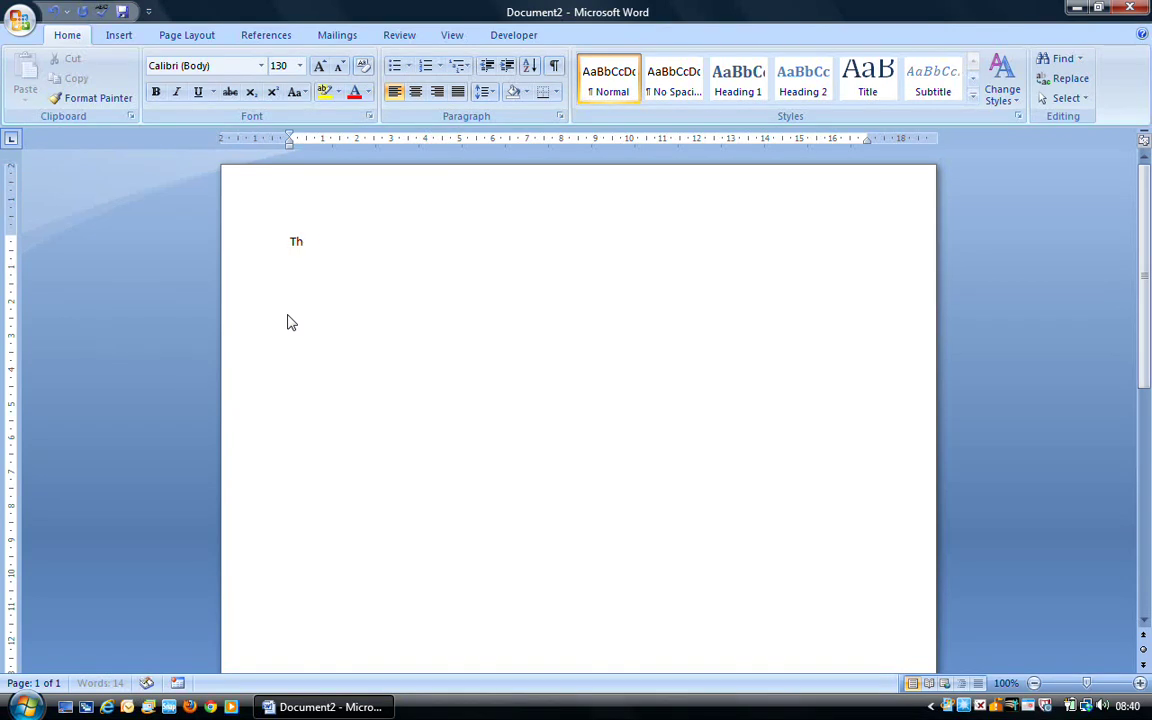
Delete the leftover text and set the font to Arial at 11 pt.
{"action": "key", "text": "BackSpace"}
{"action": "key", "text": "BackSpace"}
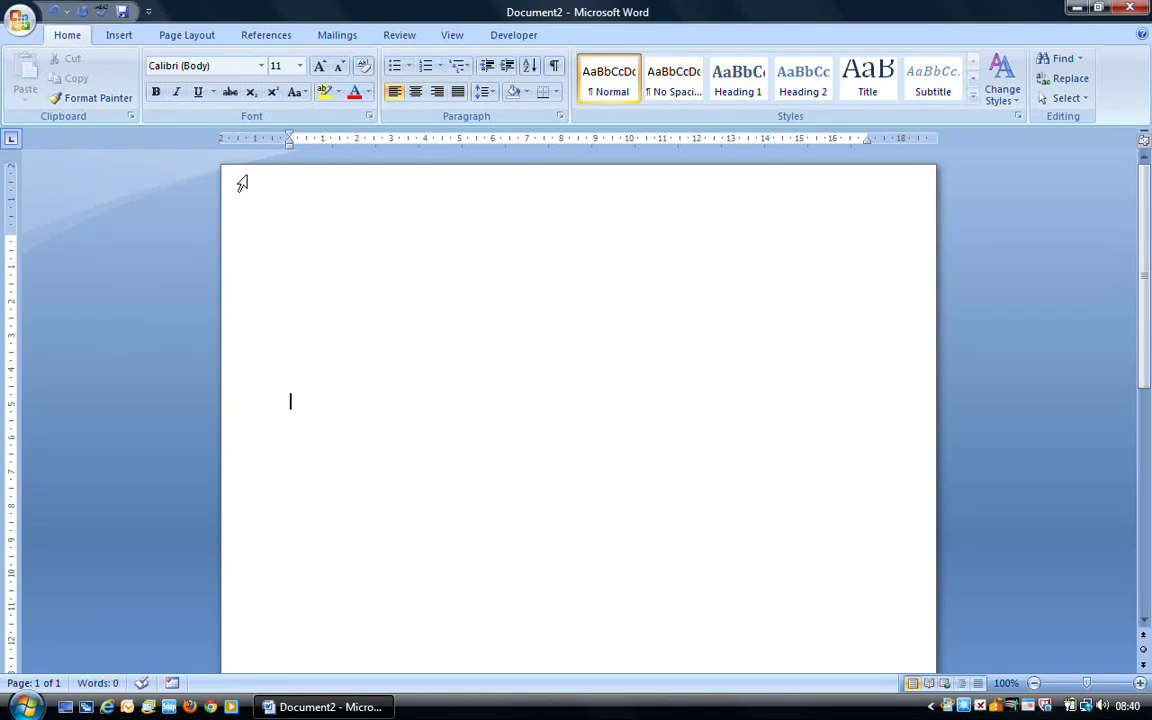
{"action": "left_click", "coordinate": [261, 65]}
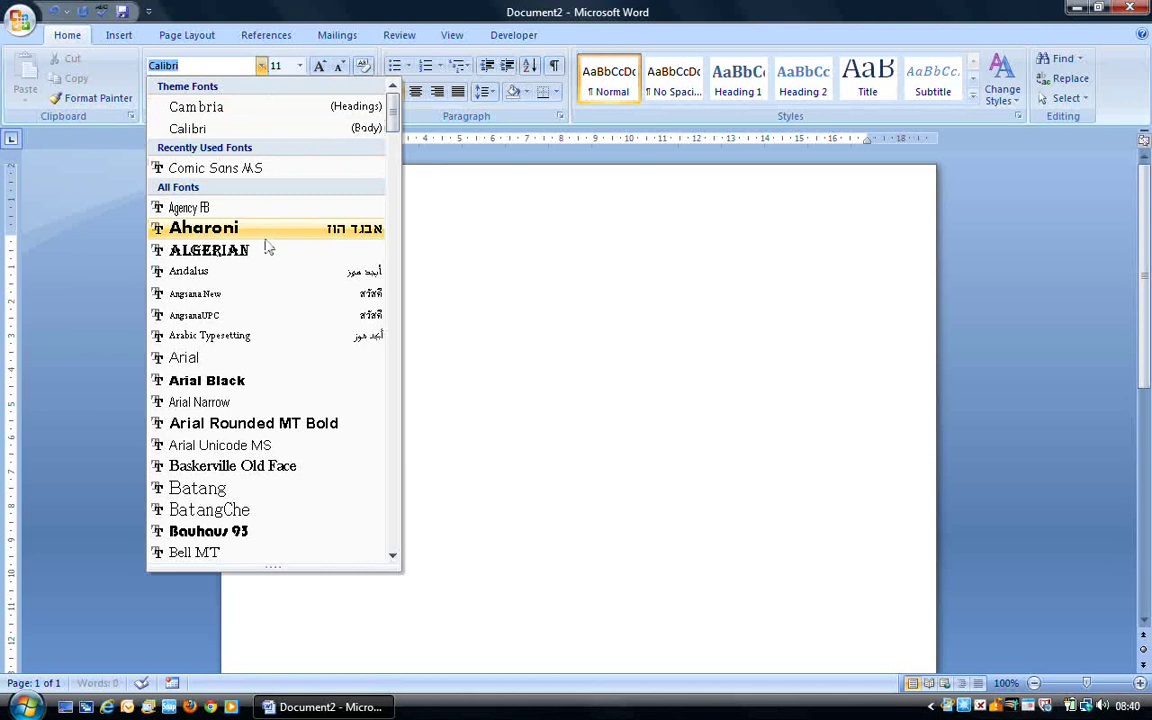
{"action": "left_click", "coordinate": [251, 362]}
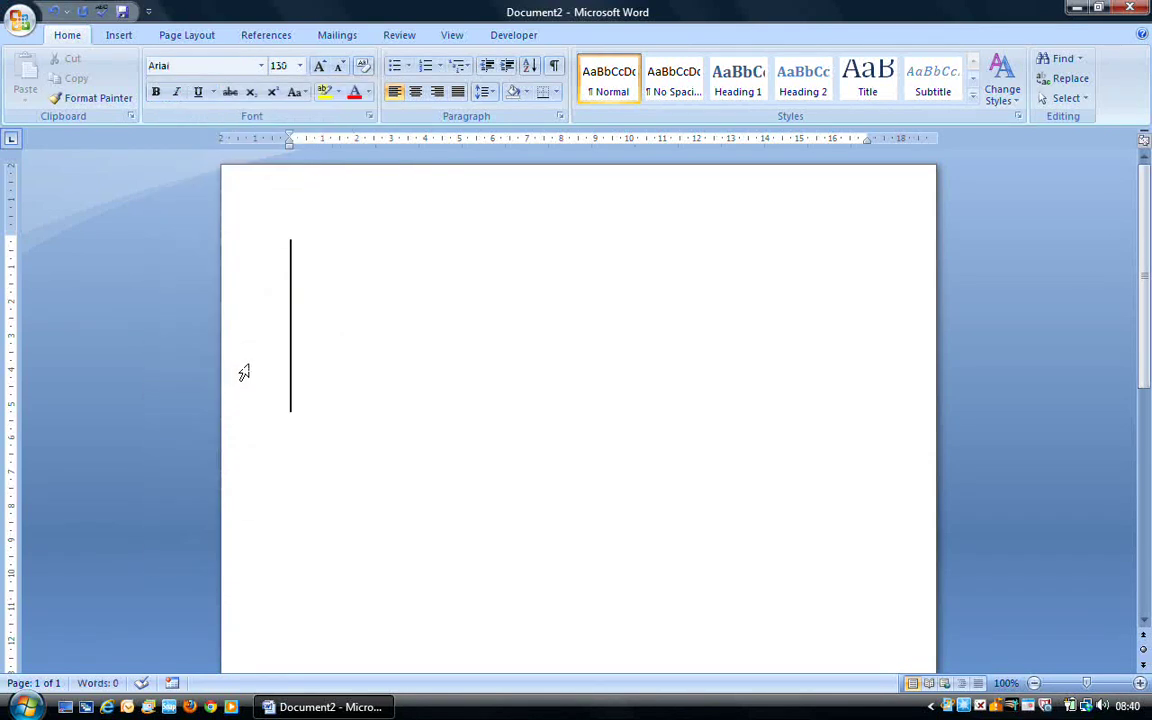
{"action": "left_click", "coordinate": [300, 65]}
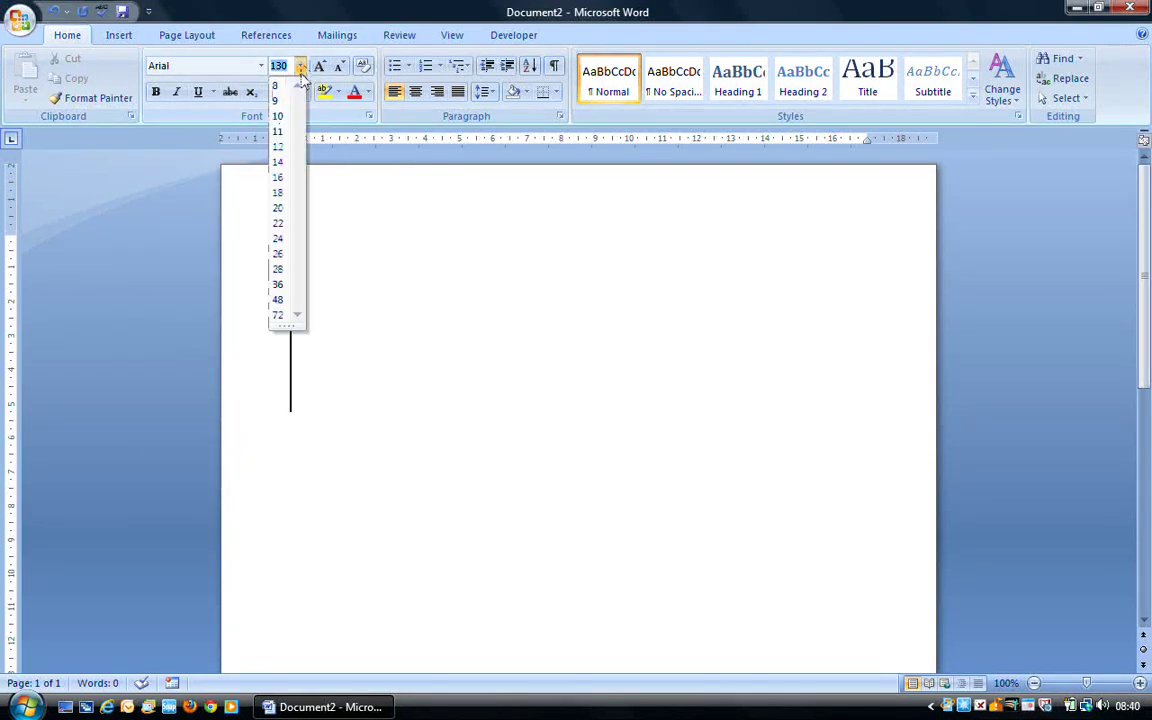
{"action": "left_click", "coordinate": [285, 135]}
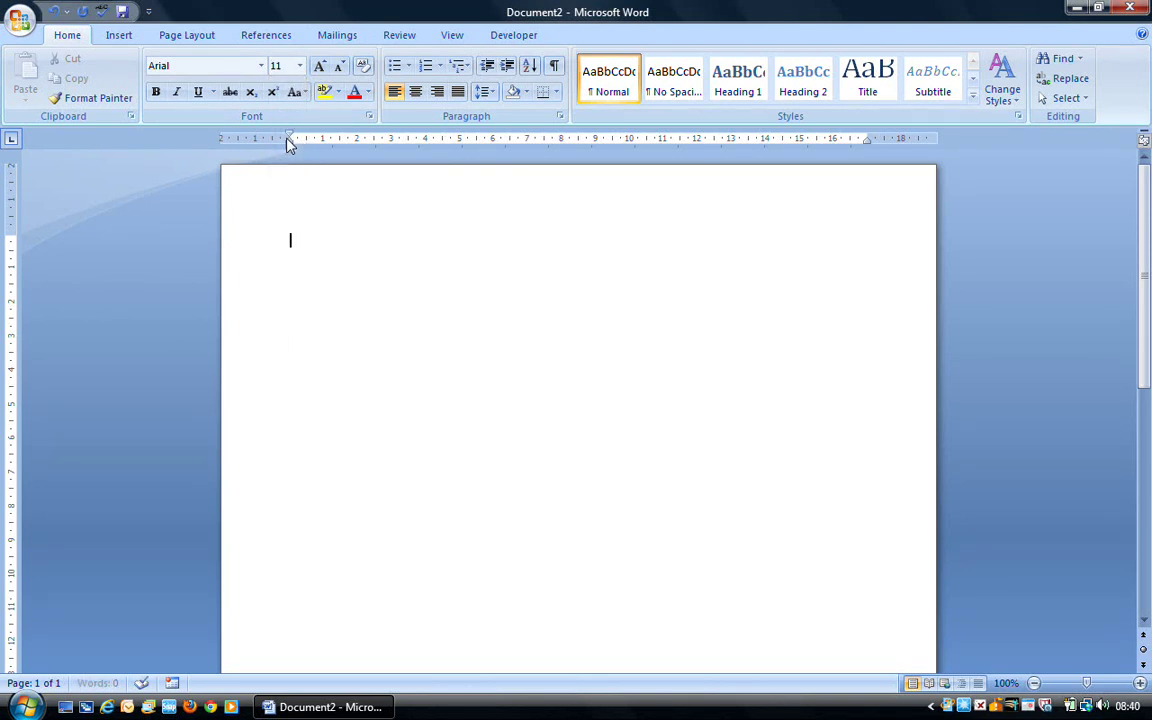
Type the sentence 'The cat sat on the mat.', fixing a typo along the way.
{"action": "type", "text": "The cat cat c"}
{"action": "type", "text": "n the"}
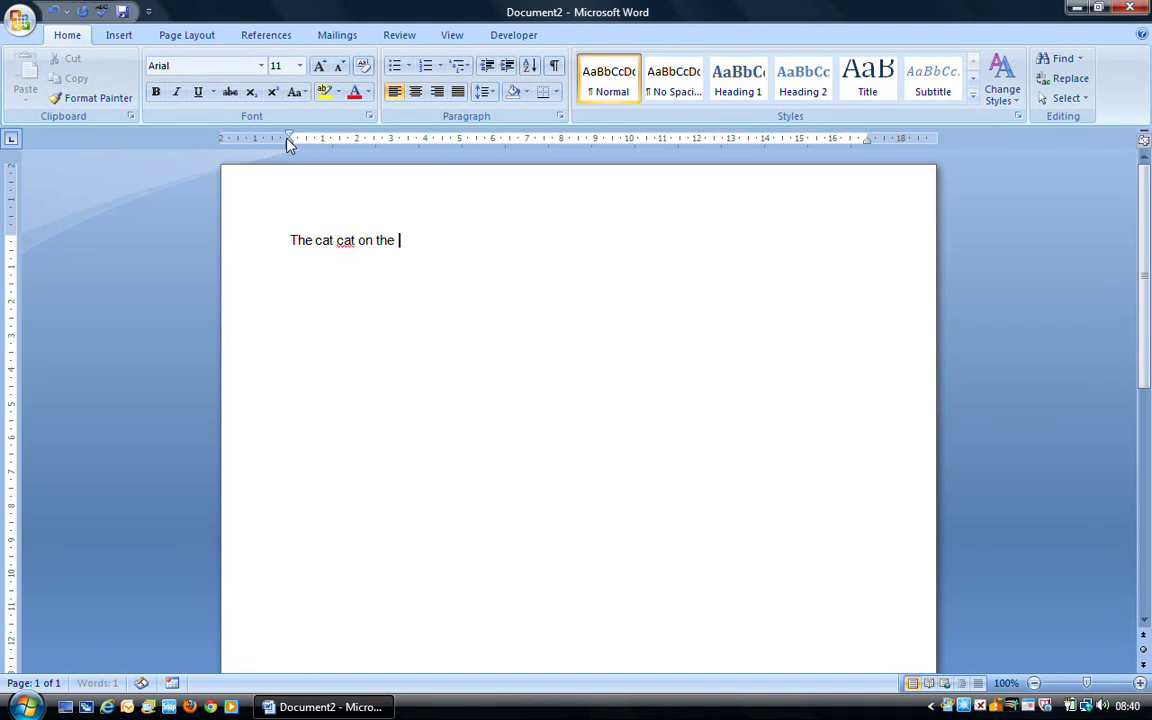
{"action": "key", "text": "BackSpace"}
{"action": "key", "text": "BackSpace"}
{"action": "key", "text": "BackSpace"}
{"action": "key", "text": "BackSpace"}
{"action": "key", "text": "BackSpace"}
{"action": "key", "text": "BackSpace"}
{"action": "key", "text": "BackSpace"}
{"action": "key", "text": "BackSpace"}
{"action": "key", "text": "BackSpace"}
{"action": "key", "text": "BackSpace"}
{"action": "type", "text": "sat on the mat"}
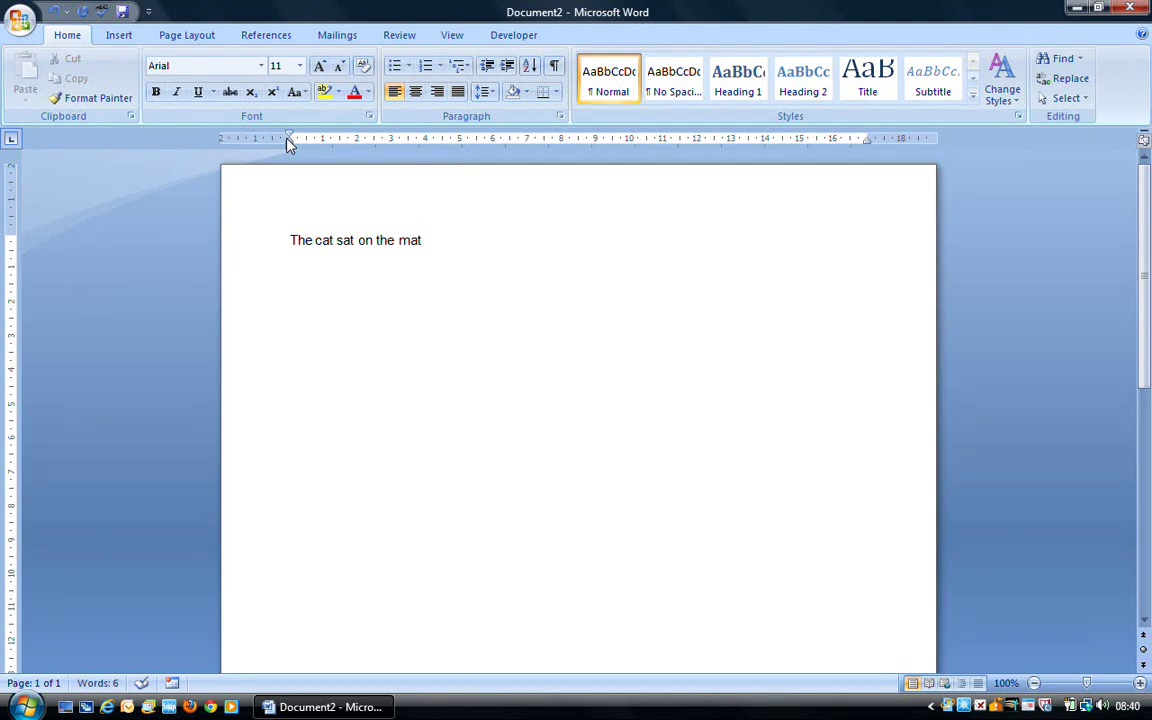
{"action": "type", "text": "."}
Show formatting marks and add 'It liked to sit on the mat, in the afternoon, as it got tired.'.
{"action": "left_click", "coordinate": [556, 74]}
{"action": "type", "text": "It liked to sit on "}
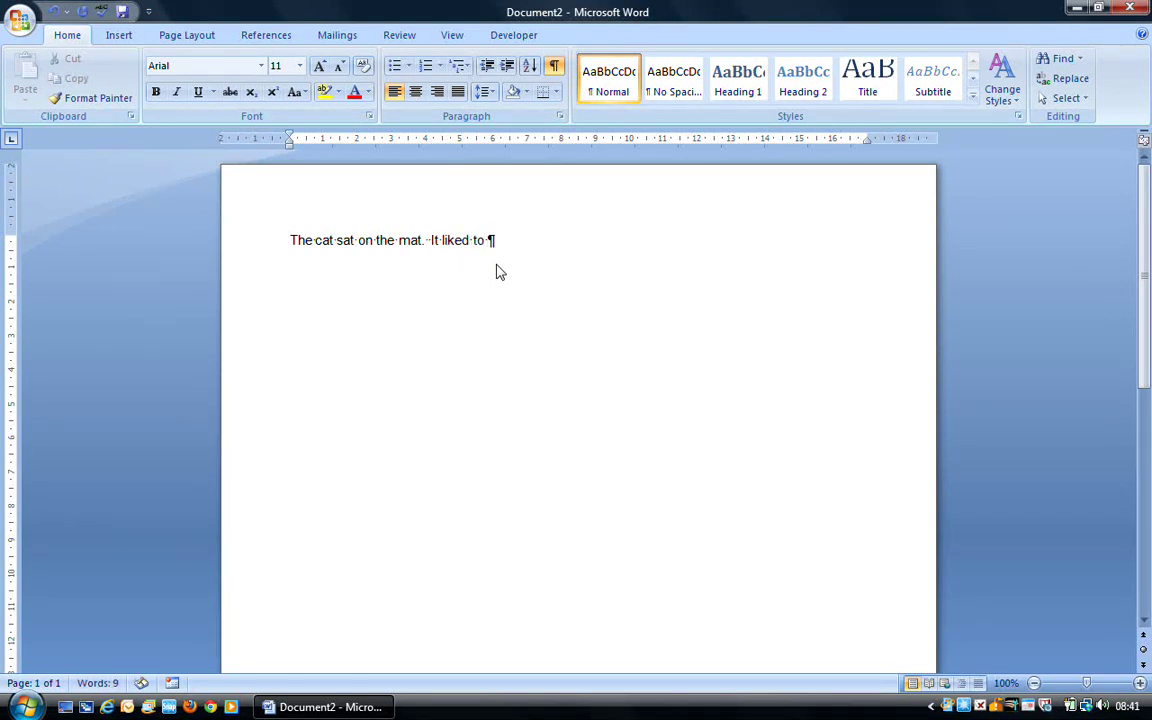
{"action": "type", "text": "the mat"}
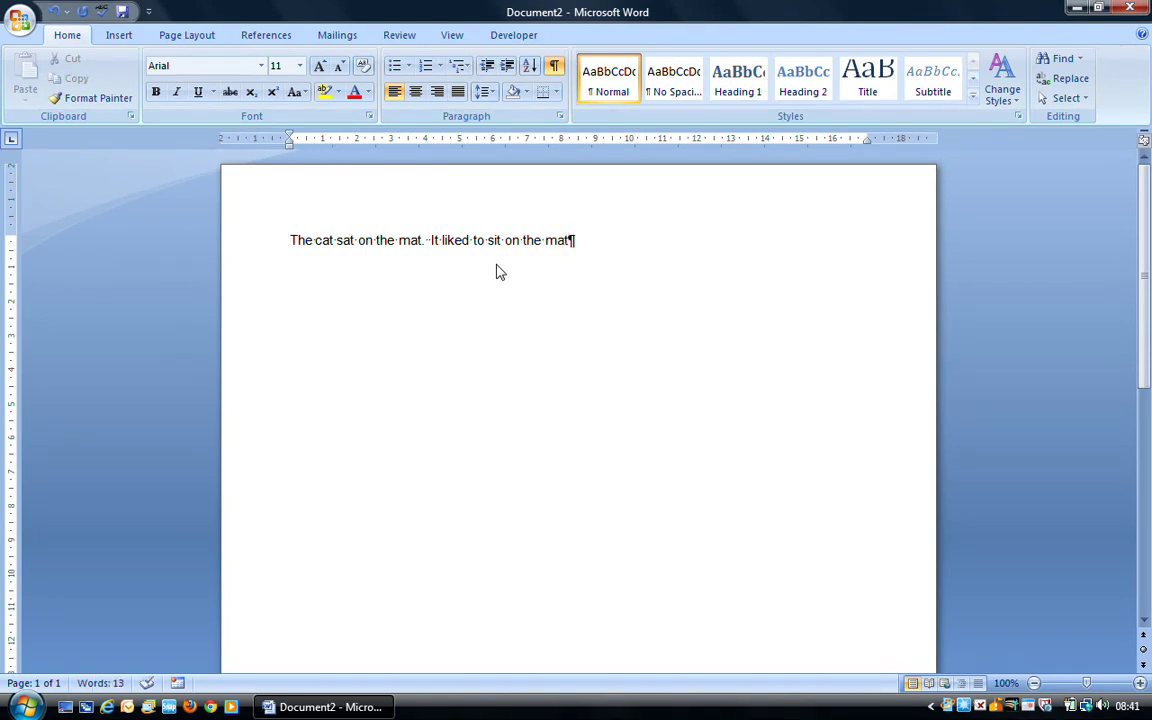
{"action": "type", "text": ", in the af"}
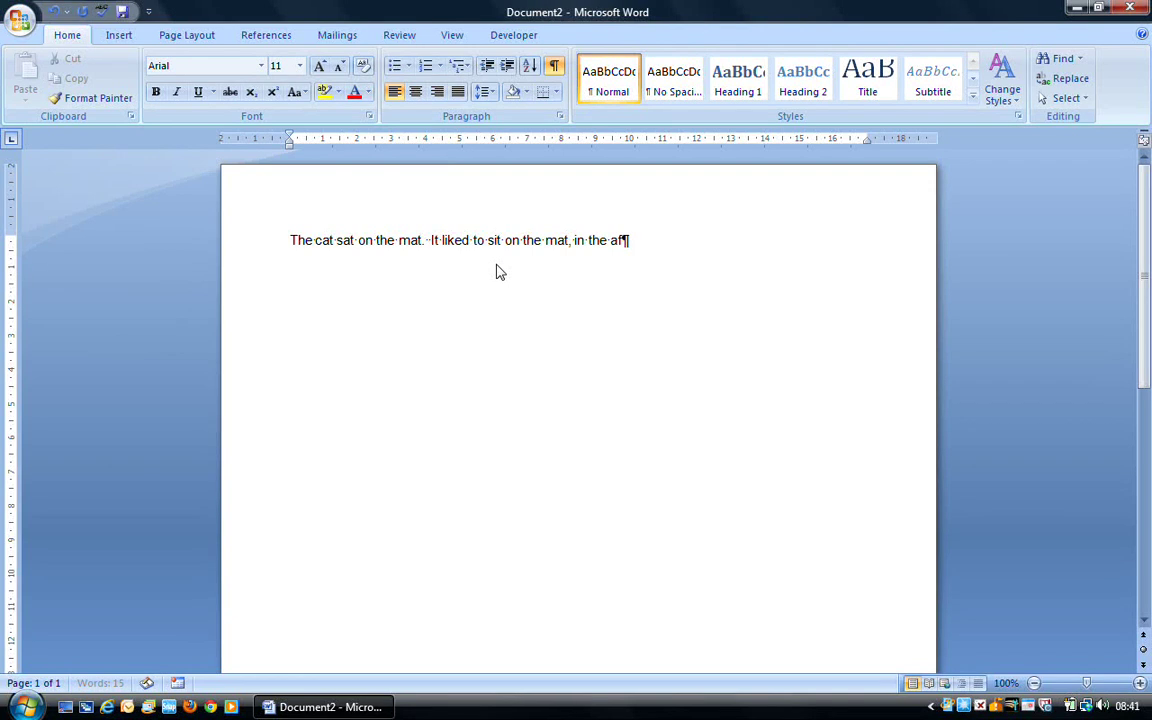
{"action": "type", "text": "ternoon"}
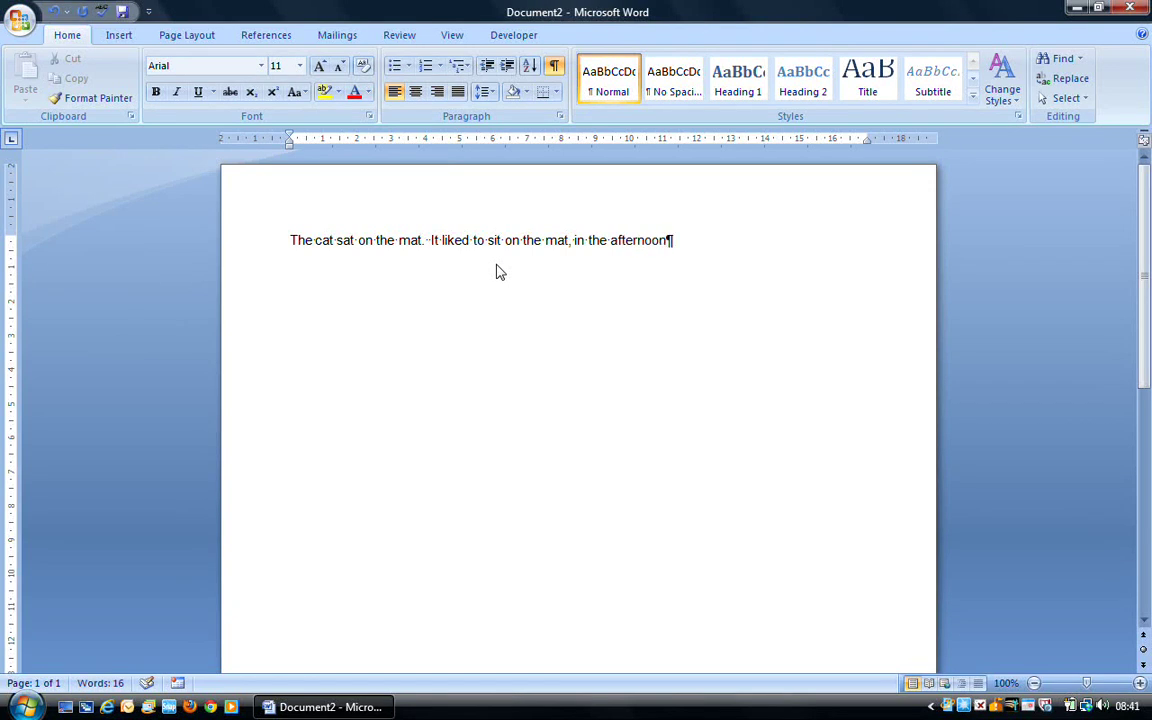
{"action": "type", "text": ". as it go"}
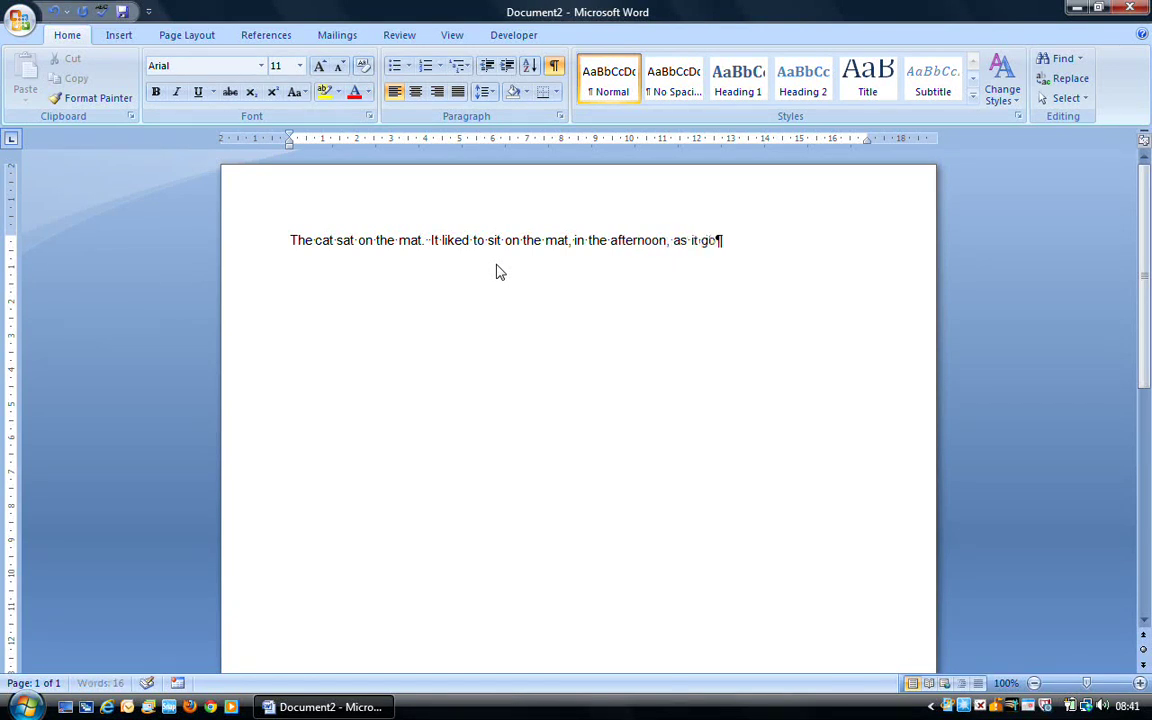
{"action": "type", "text": "t tired"}
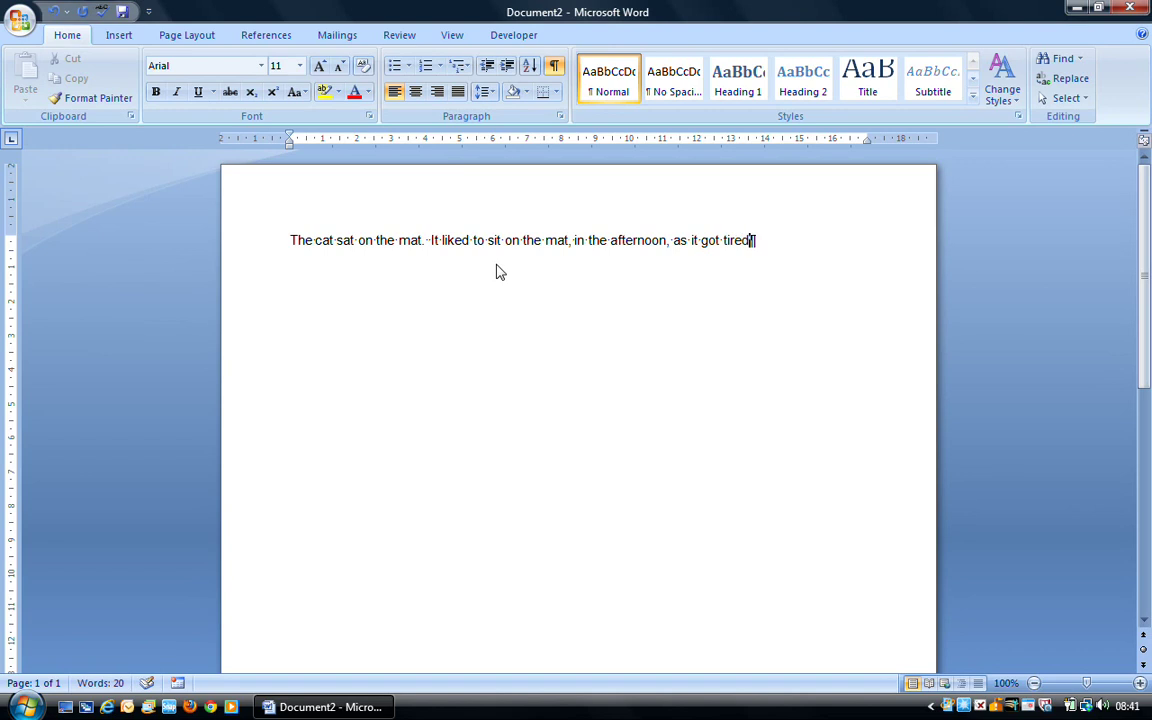
{"action": "type", "text": "."}
Add a new paragraph reading 'The dog also liked to sit on the mat.'.
{"action": "key", "text": "Return"}
{"action": "type", "text": "The c"}
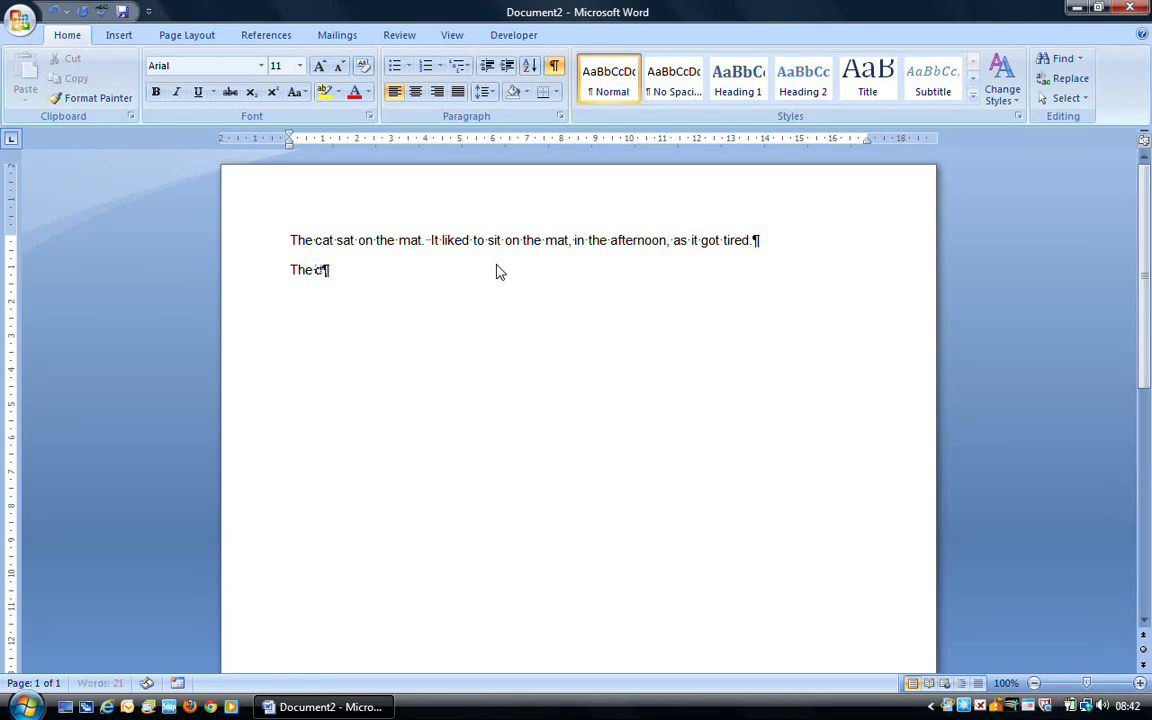
{"action": "key", "text": "BackSpace"}
{"action": "type", "text": "dog also liked t"}
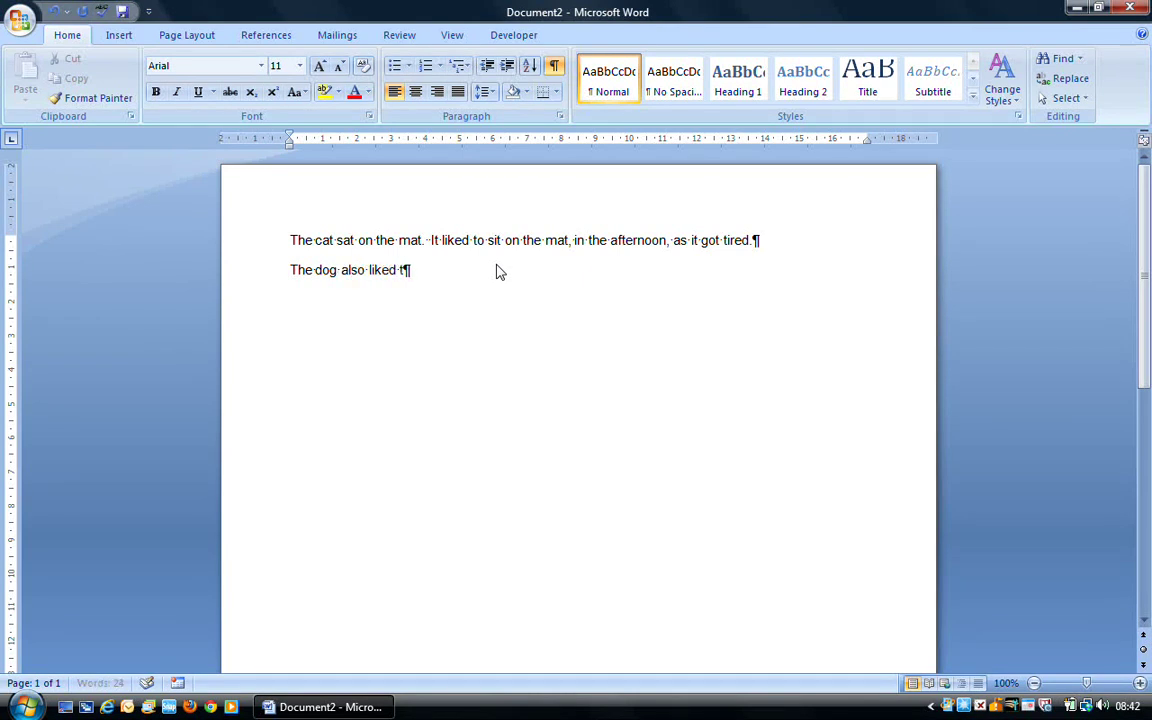
{"action": "type", "text": "o sit on the mat"}
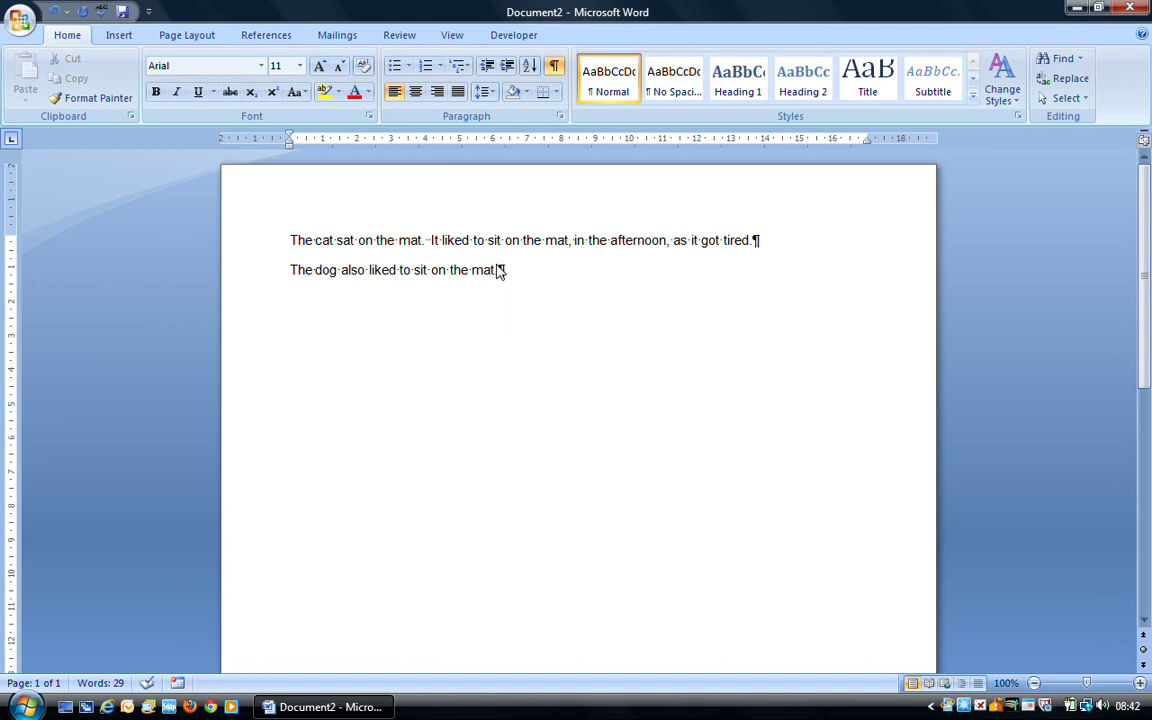
{"action": "type", "text": "."}
{"action": "left_click", "coordinate": [542, 272]}
Set the dog paragraph's spacing after to 10 pt on the Page Layout tab.
{"action": "left_click", "coordinate": [190, 38]}
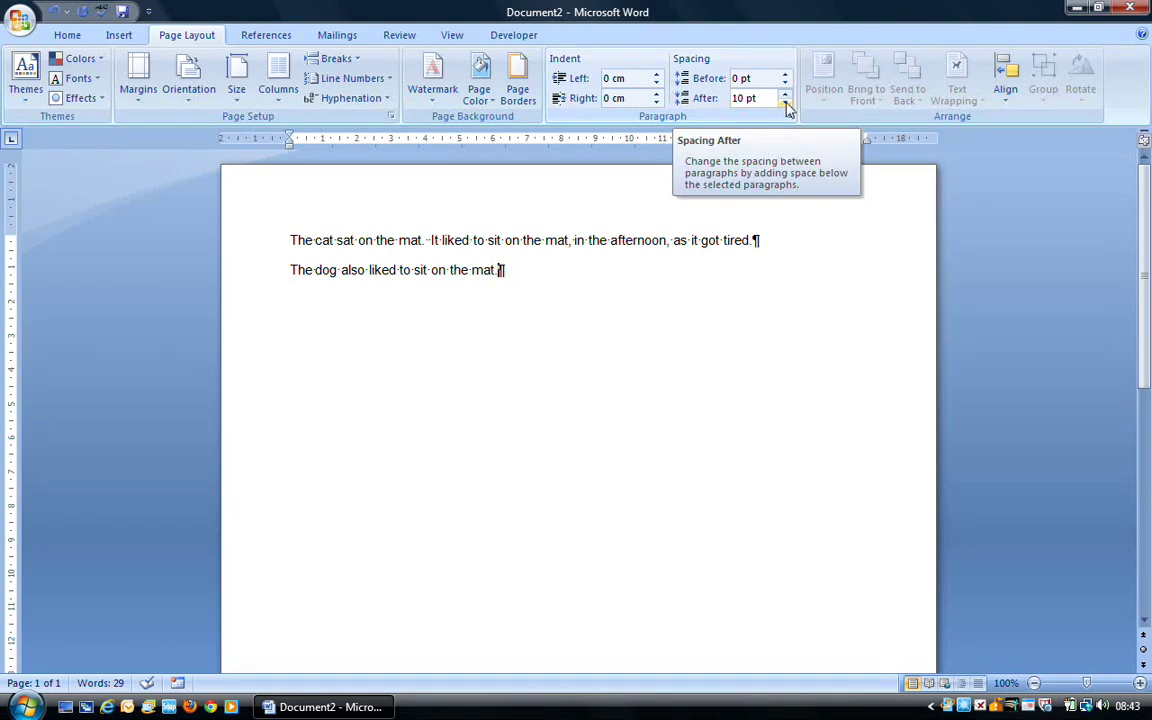
{"action": "left_click", "coordinate": [786, 106]}
{"action": "left_click", "coordinate": [786, 106]}
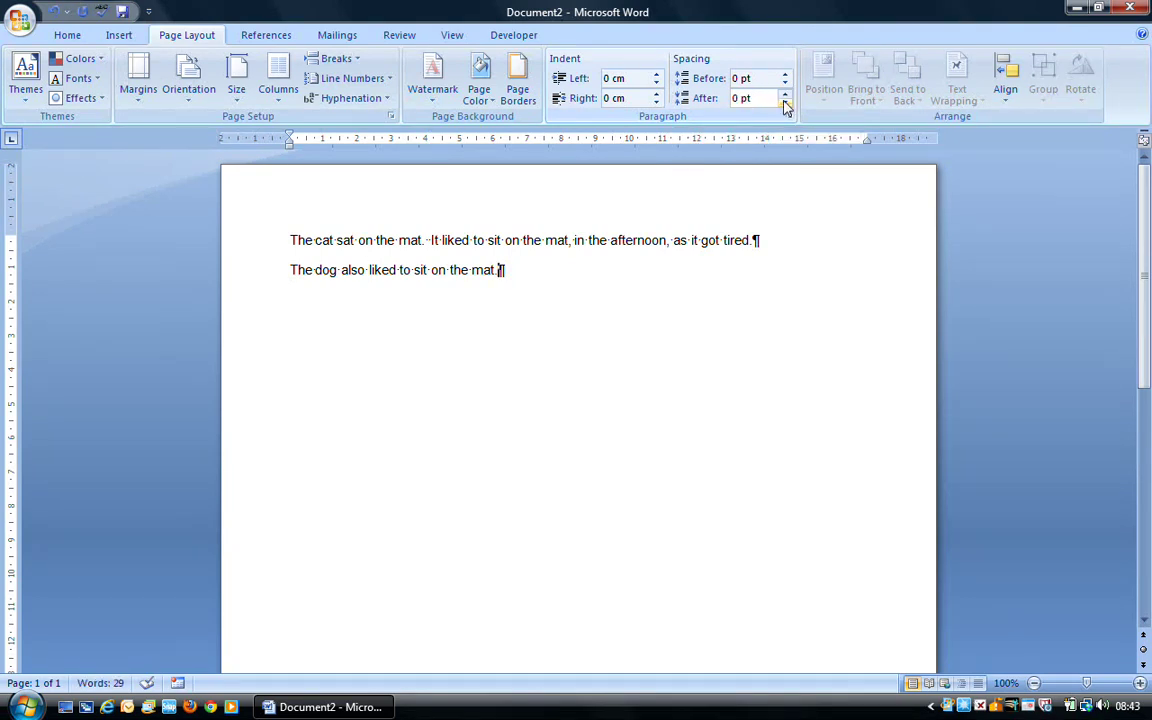
{"action": "left_click", "coordinate": [785, 92]}
{"action": "left_click", "coordinate": [744, 100]}
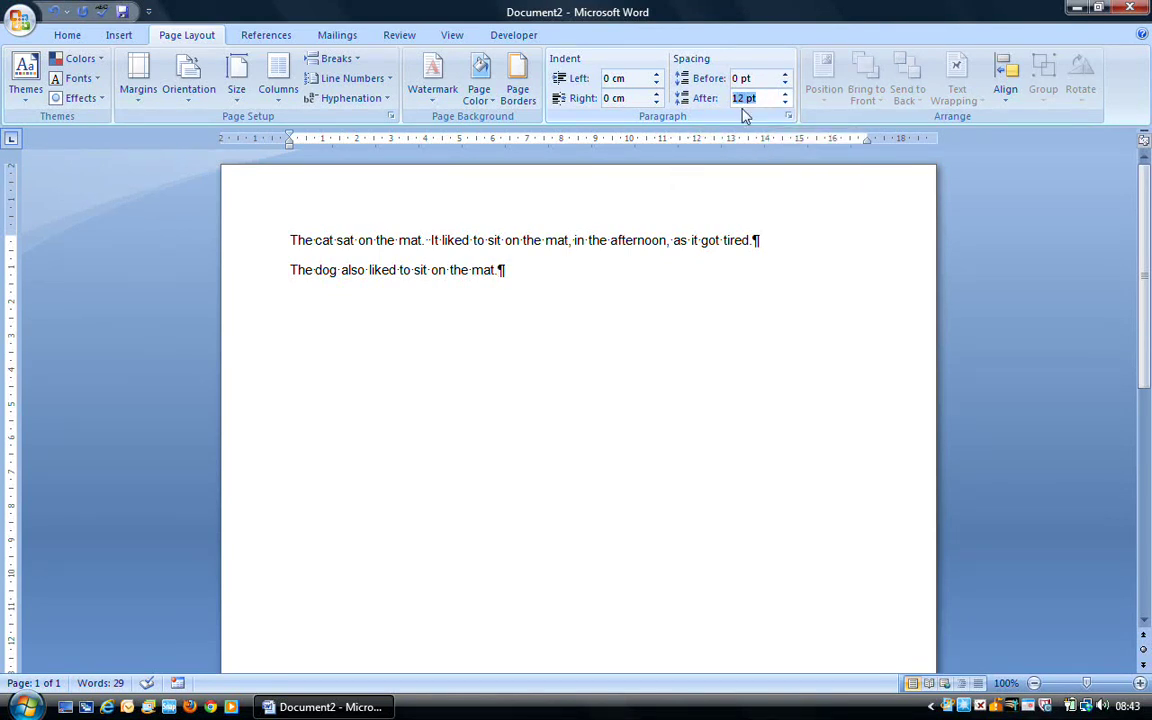
{"action": "type", "text": "10"}
{"action": "key", "text": "Return"}
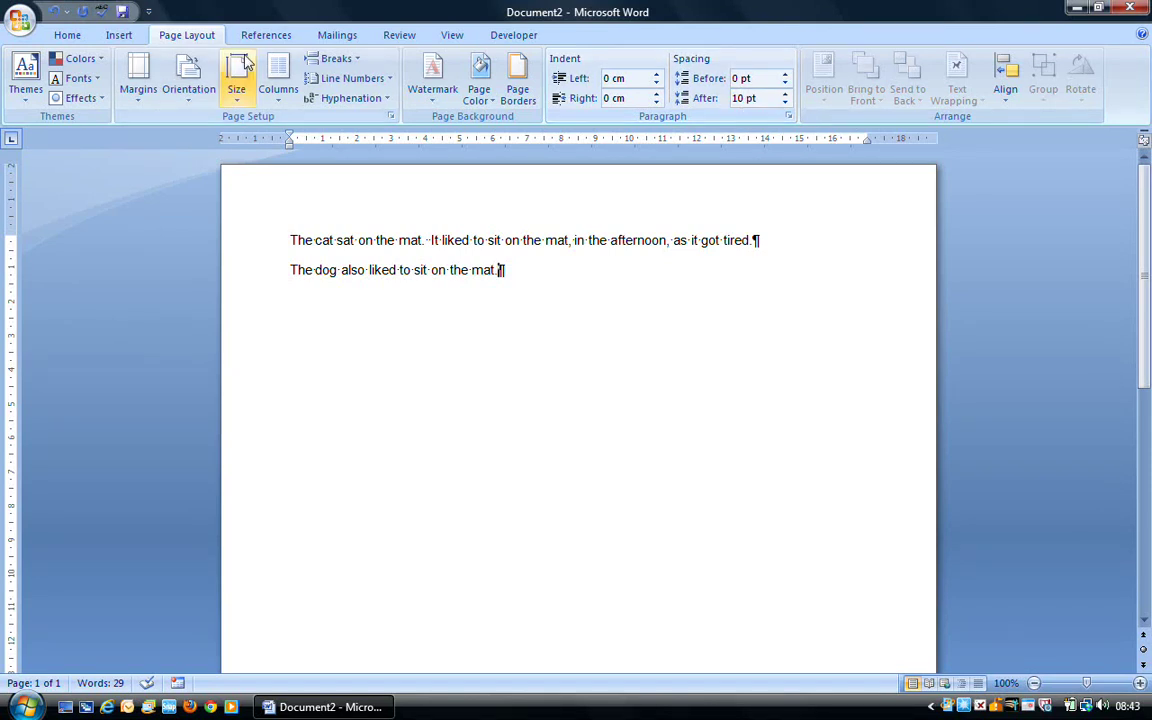
{"action": "left_click", "coordinate": [70, 36]}
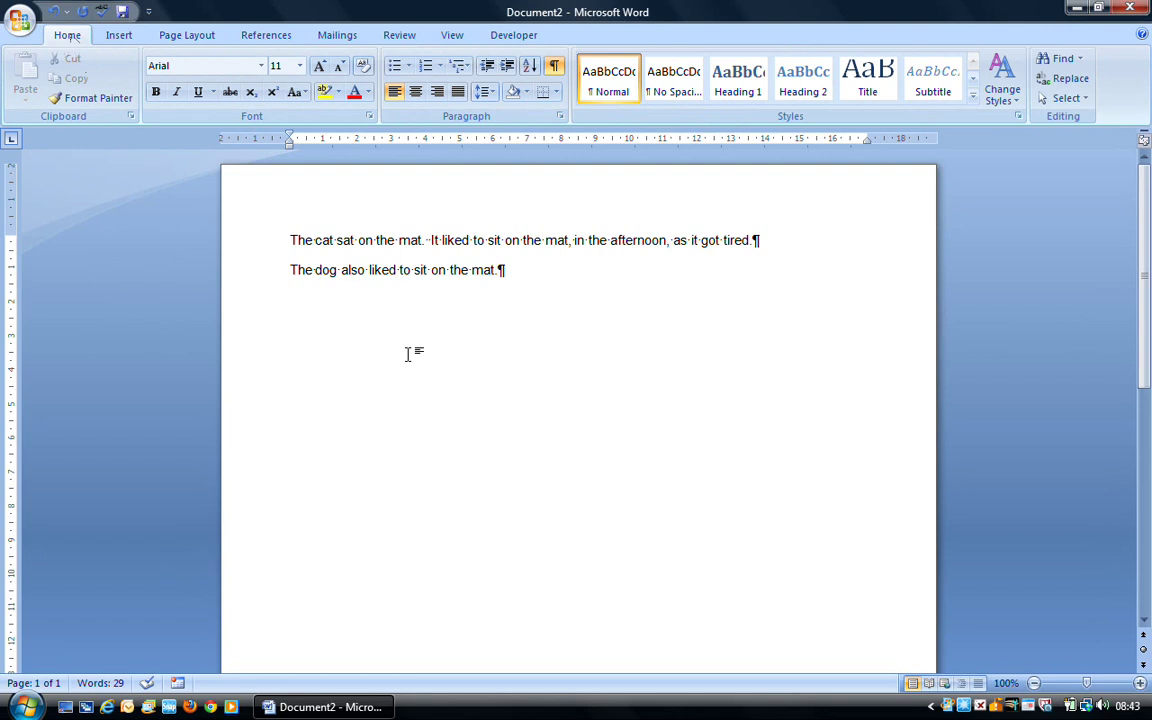